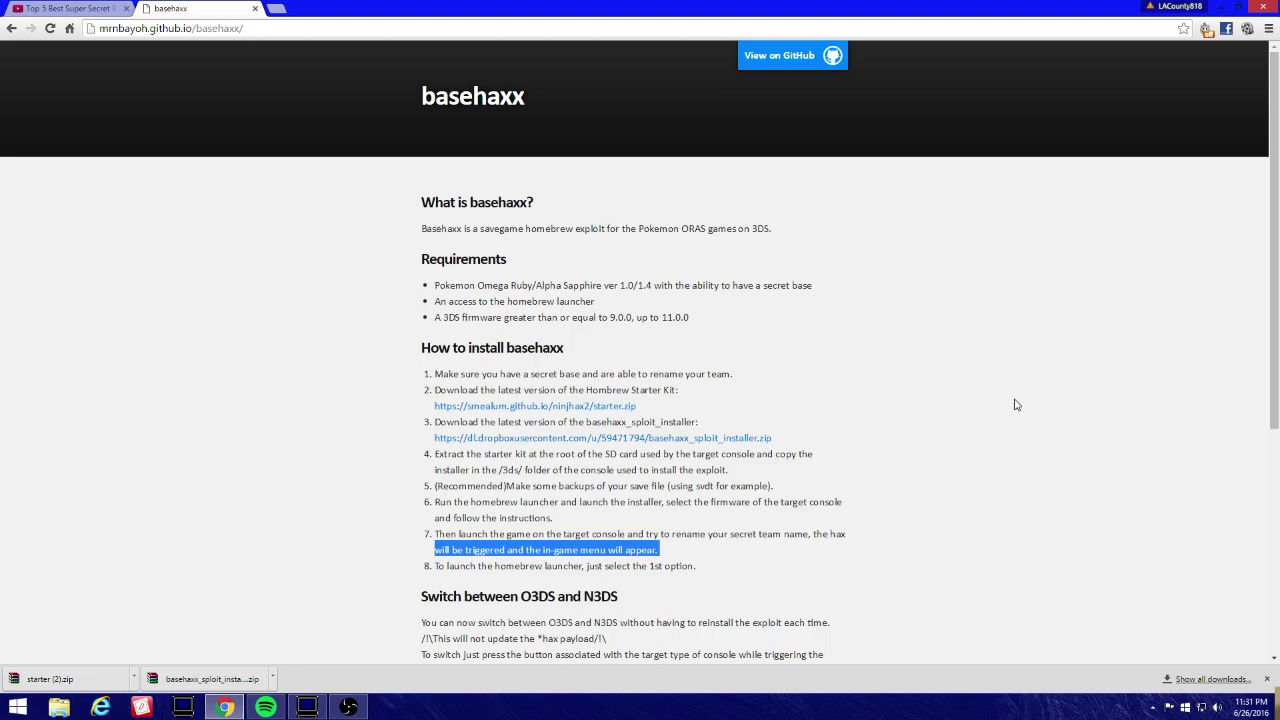
Step: Review the requirements and installation instructions on the basehaxx page
{"action": "scroll", "coordinate": [133, 411], "scroll_direction": "down", "scroll_amount": 2}
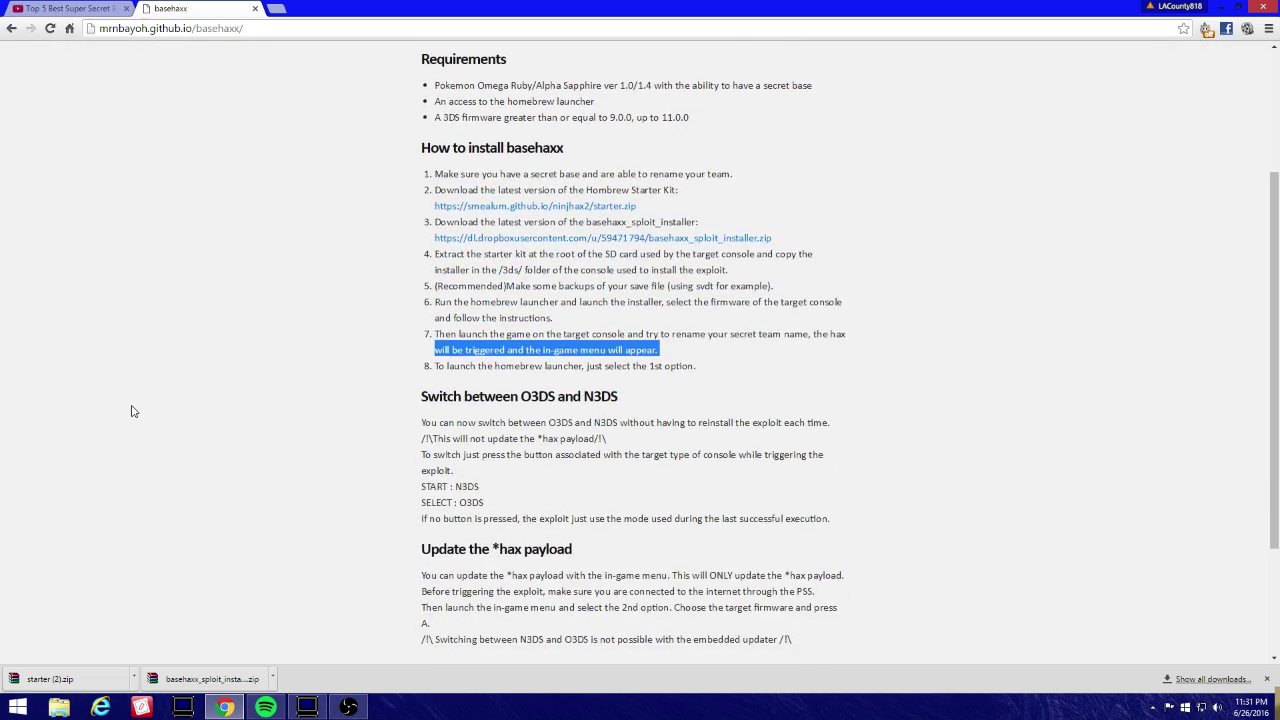
{"action": "scroll", "coordinate": [133, 411], "scroll_direction": "down", "scroll_amount": 1}
{"action": "scroll", "coordinate": [1148, 553], "scroll_direction": "up", "scroll_amount": 3}
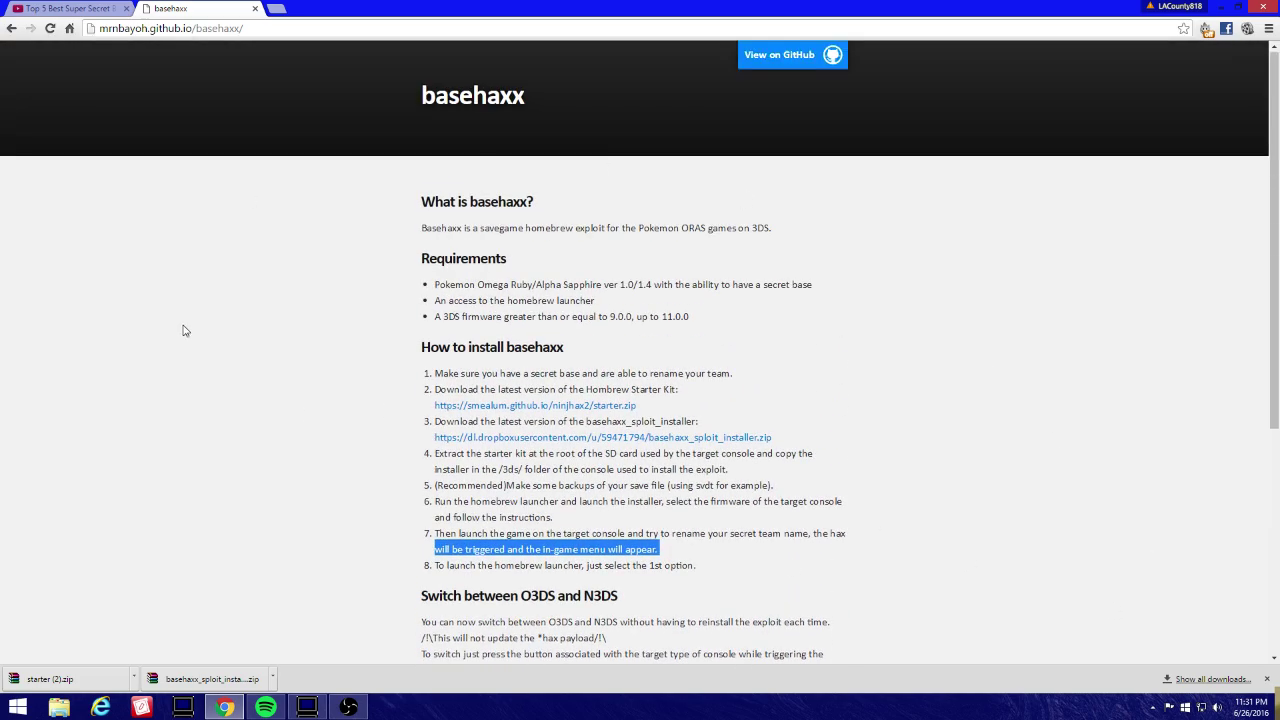
{"action": "scroll", "coordinate": [515, 413], "scroll_direction": "down", "scroll_amount": 2}
{"action": "scroll", "coordinate": [515, 413], "scroll_direction": "up", "scroll_amount": 1}
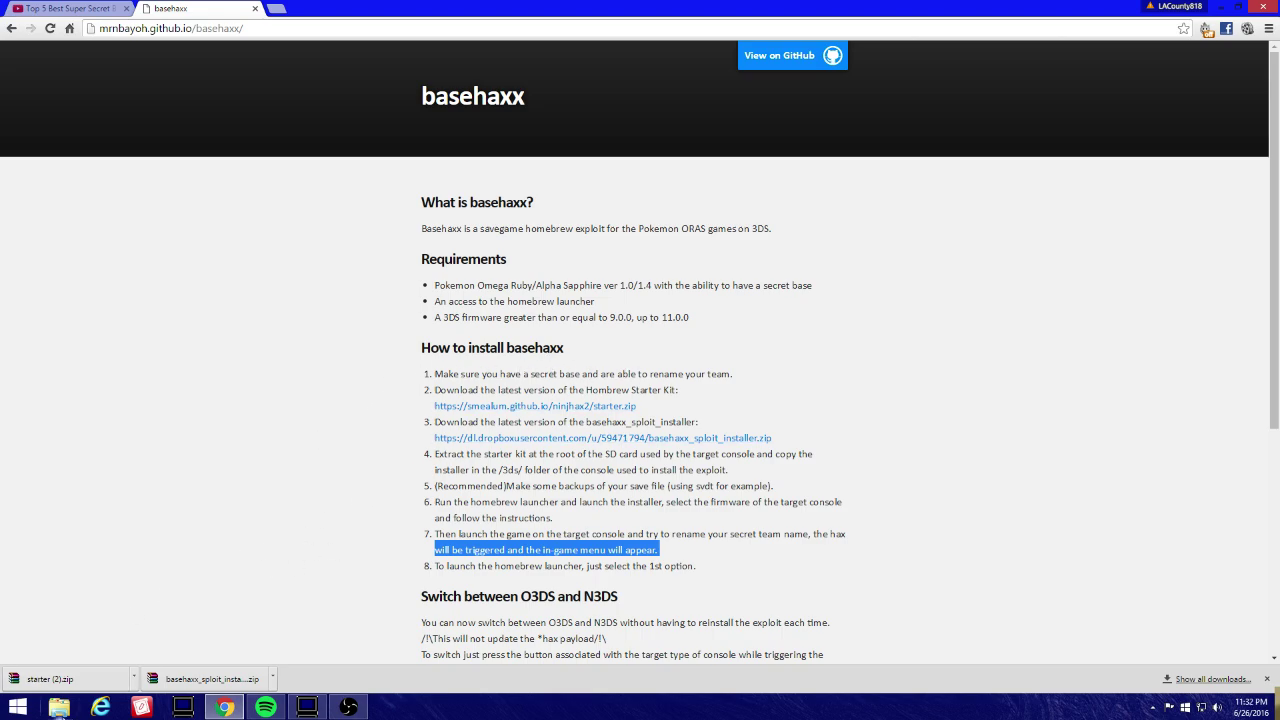
Step: Open Removable Disk (F:) in File Explorer and move its window aside to make room for a second one
{"action": "left_click", "coordinate": [58, 707]}
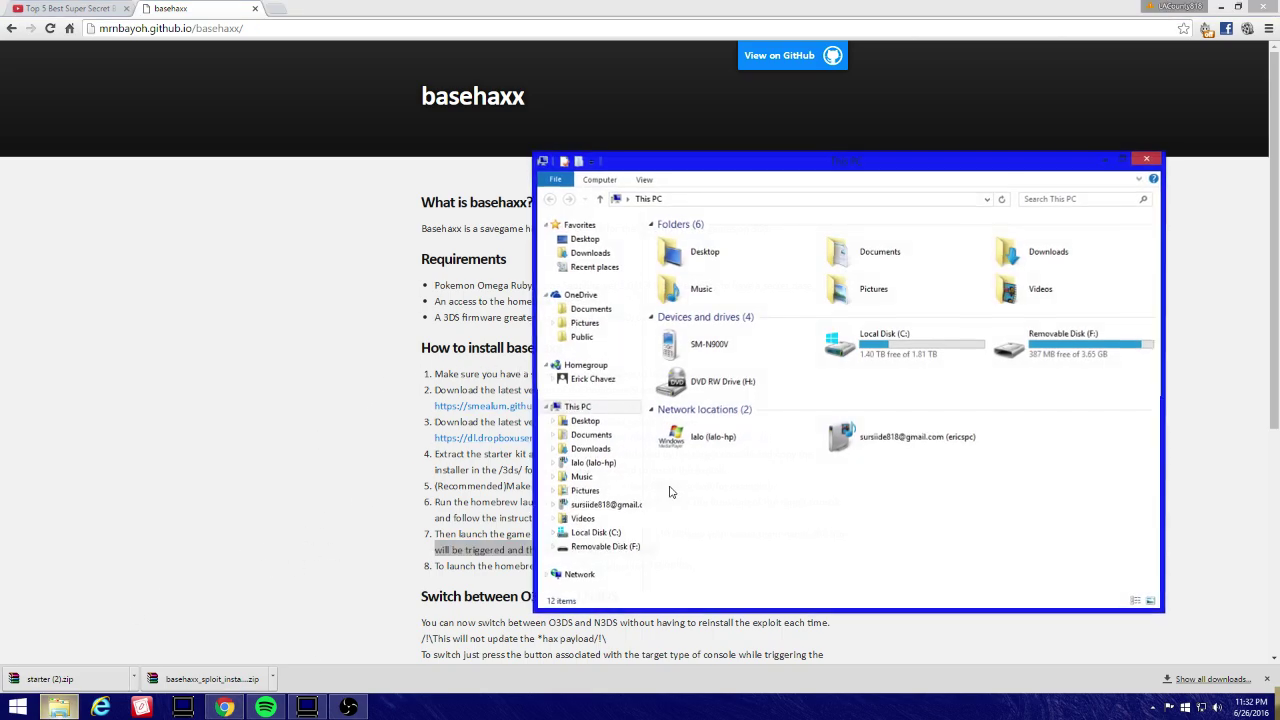
{"action": "left_click", "coordinate": [1066, 349]}
{"action": "double_click", "coordinate": [1066, 349]}
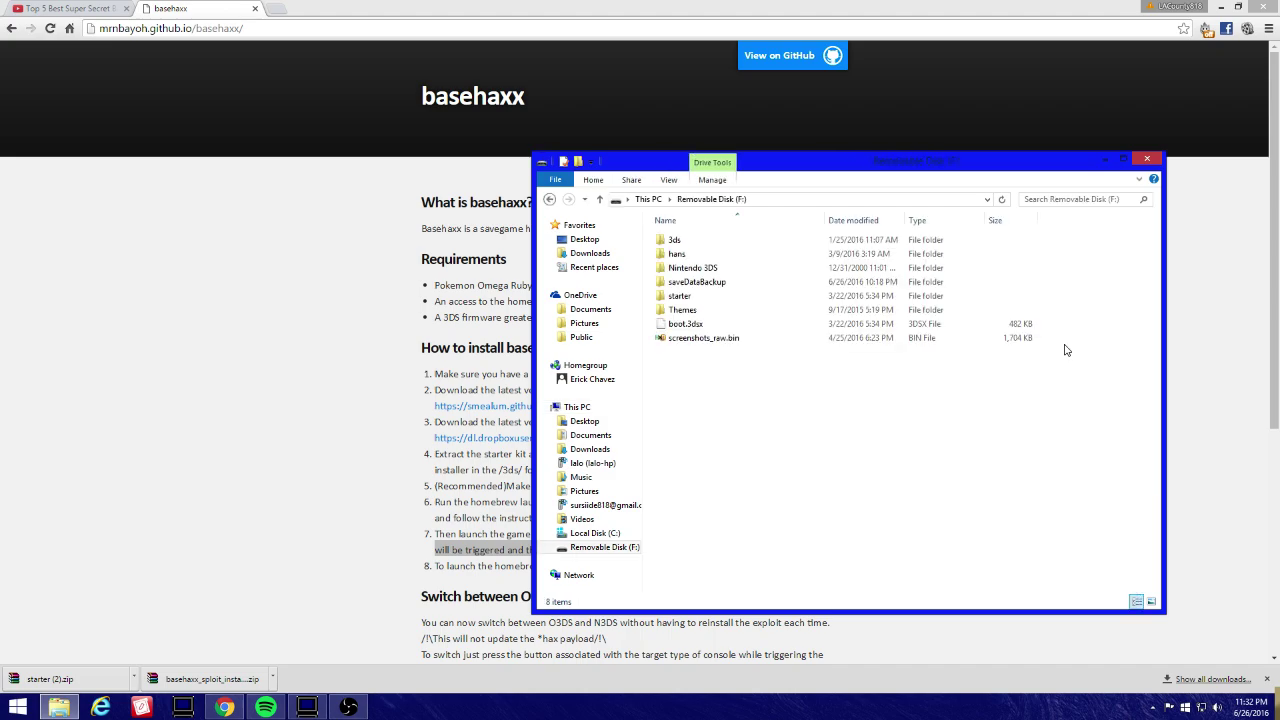
{"action": "left_click_drag", "start_coordinate": [829, 171], "coordinate": [929, 188]}
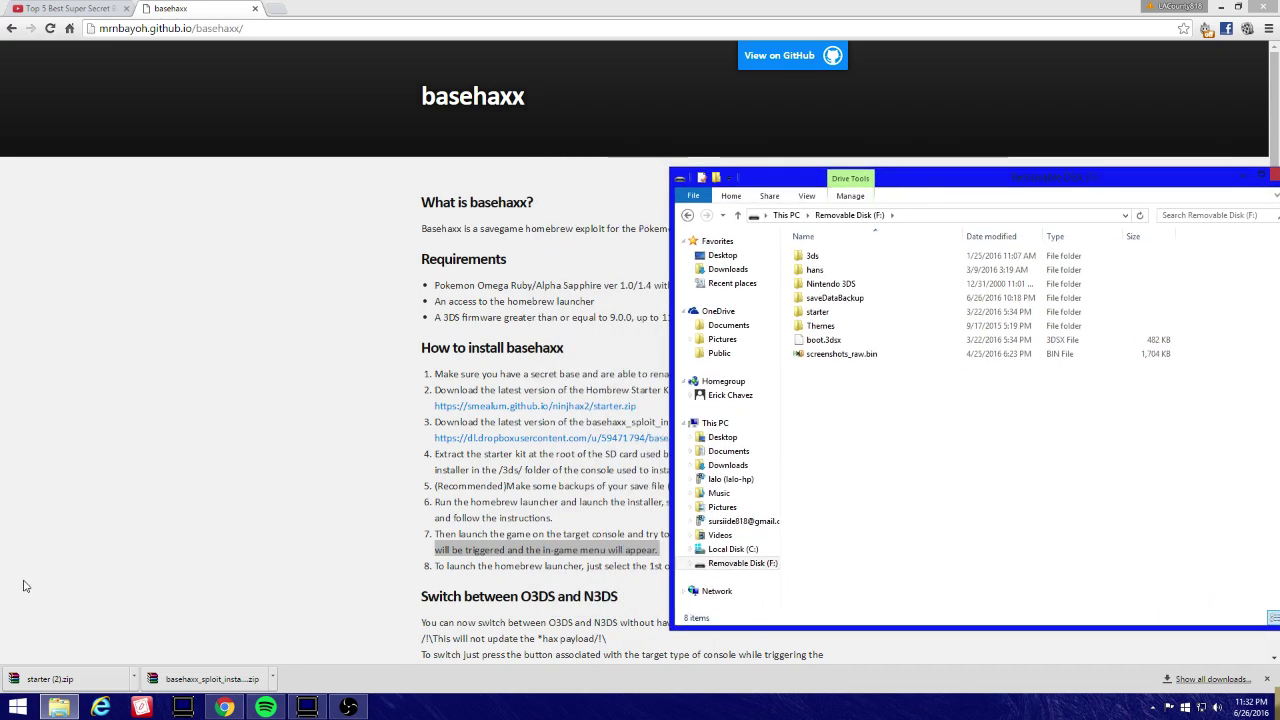
Step: Open a second File Explorer window and go to the starter (2) folder in Downloads
{"action": "left_click", "coordinate": [18, 707]}
{"action": "left_click", "coordinate": [225, 507]}
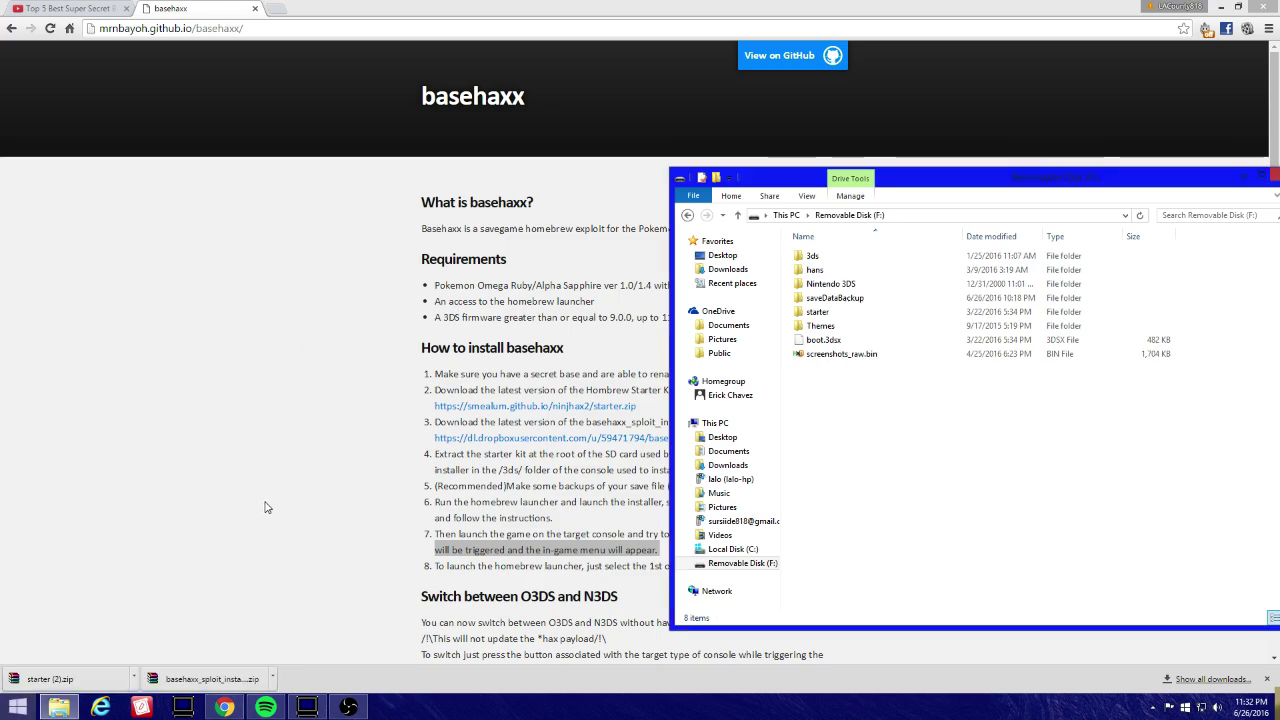
{"action": "left_click", "coordinate": [60, 298]}
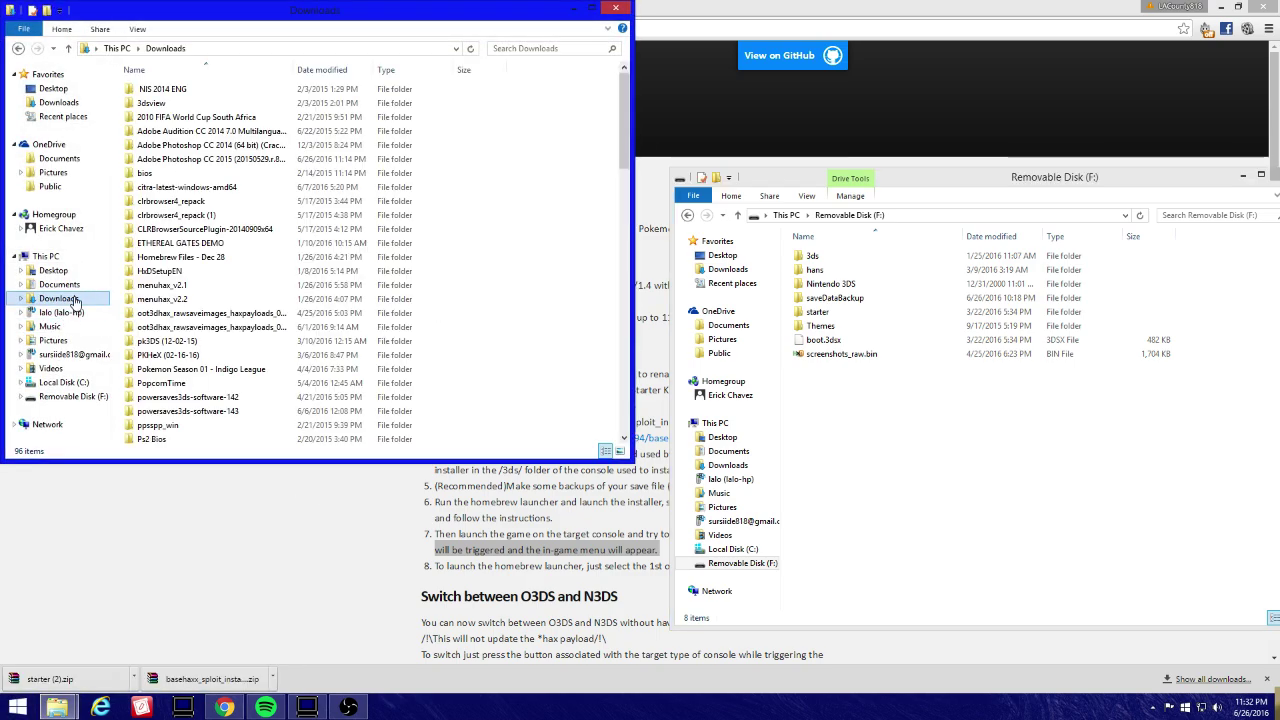
{"action": "left_click", "coordinate": [285, 333]}
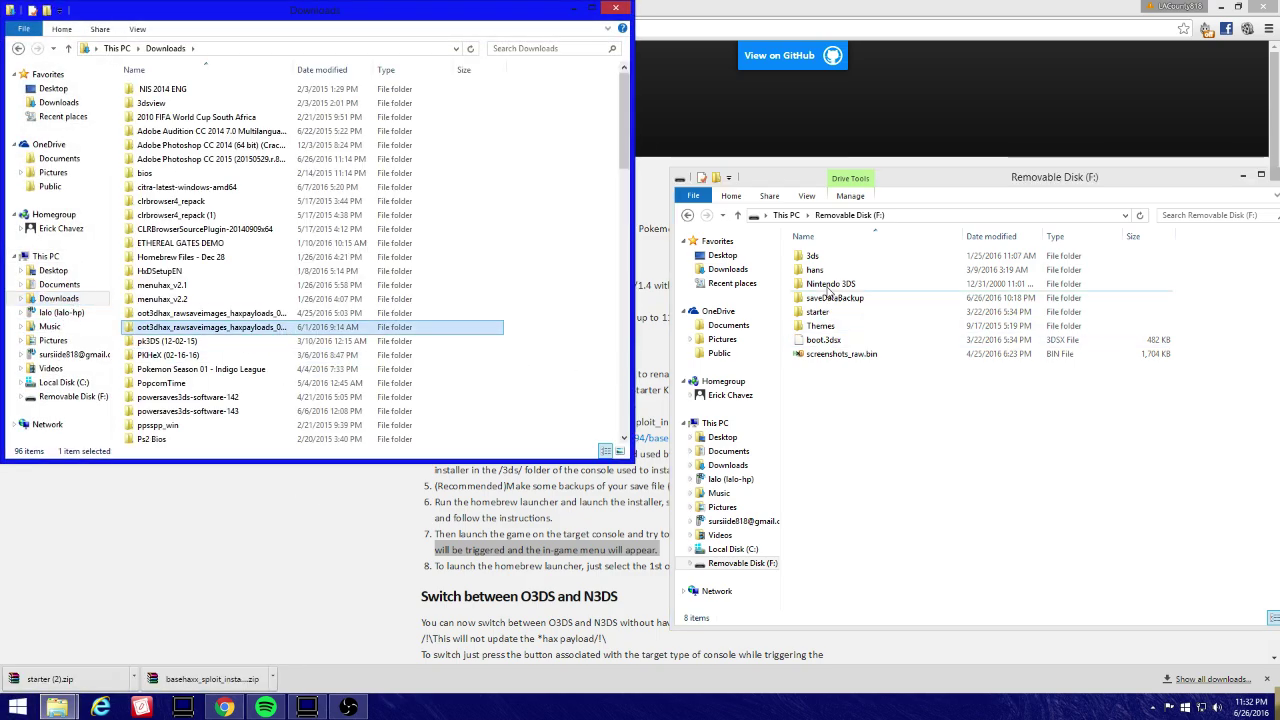
{"action": "scroll", "coordinate": [240, 385], "scroll_direction": "down", "scroll_amount": 1}
{"action": "scroll", "coordinate": [240, 390], "scroll_direction": "down", "scroll_amount": 5}
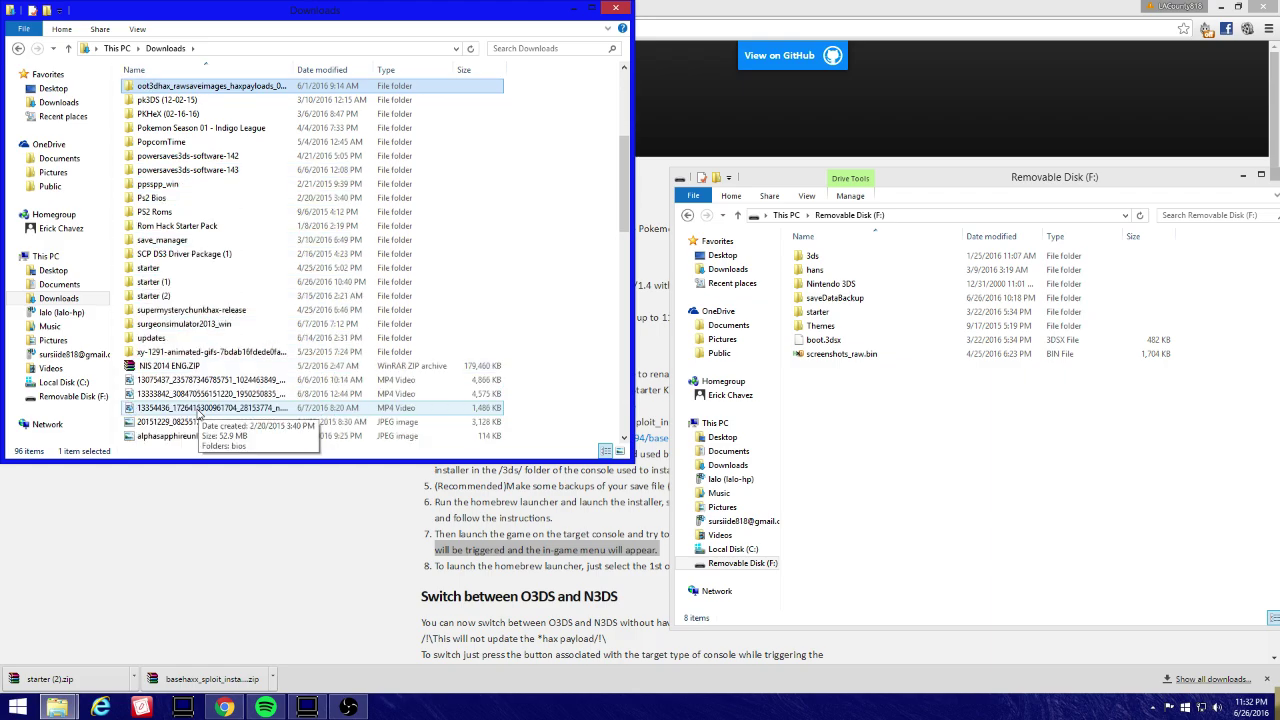
{"action": "scroll", "coordinate": [240, 390], "scroll_direction": "up", "scroll_amount": 1}
{"action": "double_click", "coordinate": [168, 340]}
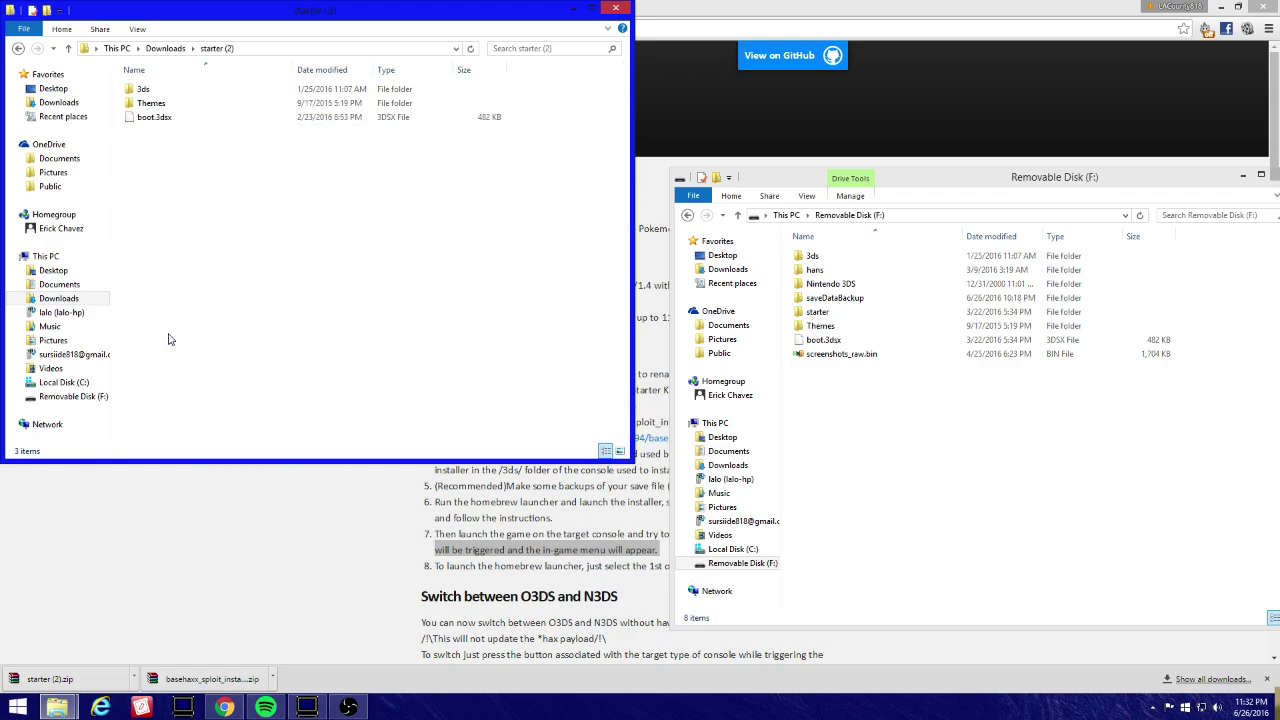
{"action": "left_click", "coordinate": [207, 466]}
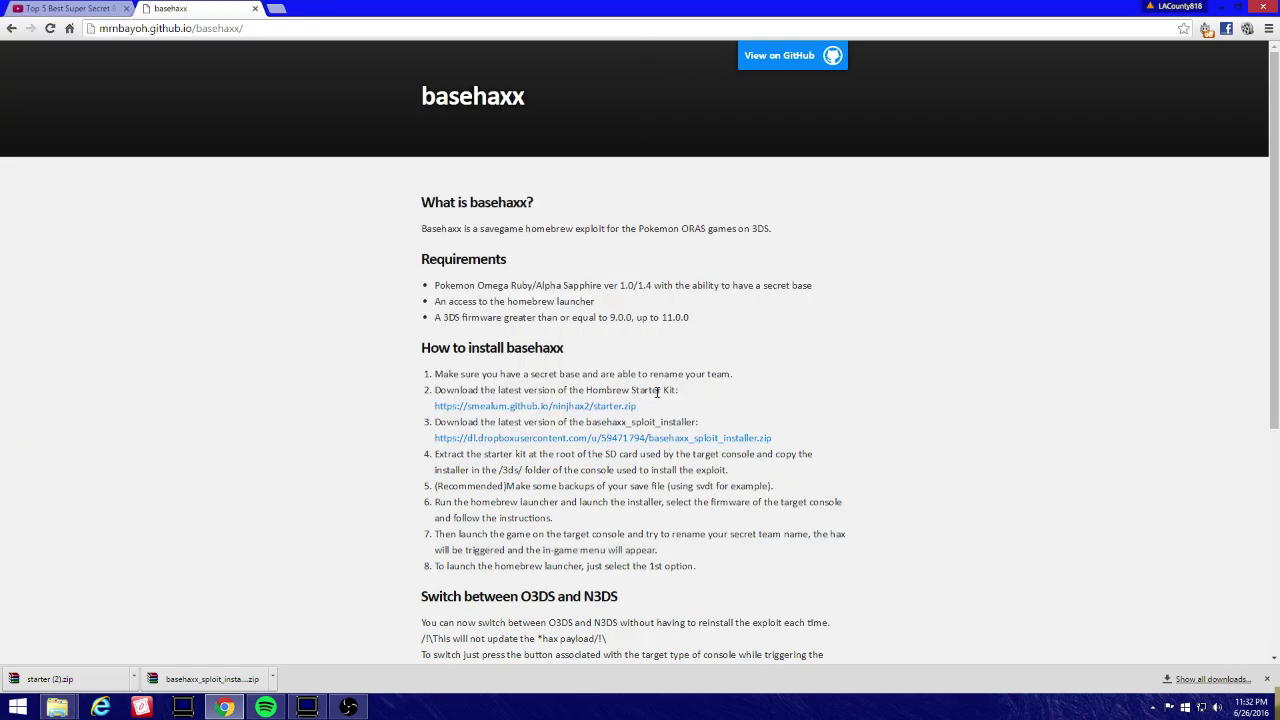
{"action": "mouse_move", "coordinate": [56, 707]}
{"action": "left_click", "coordinate": [115, 633]}
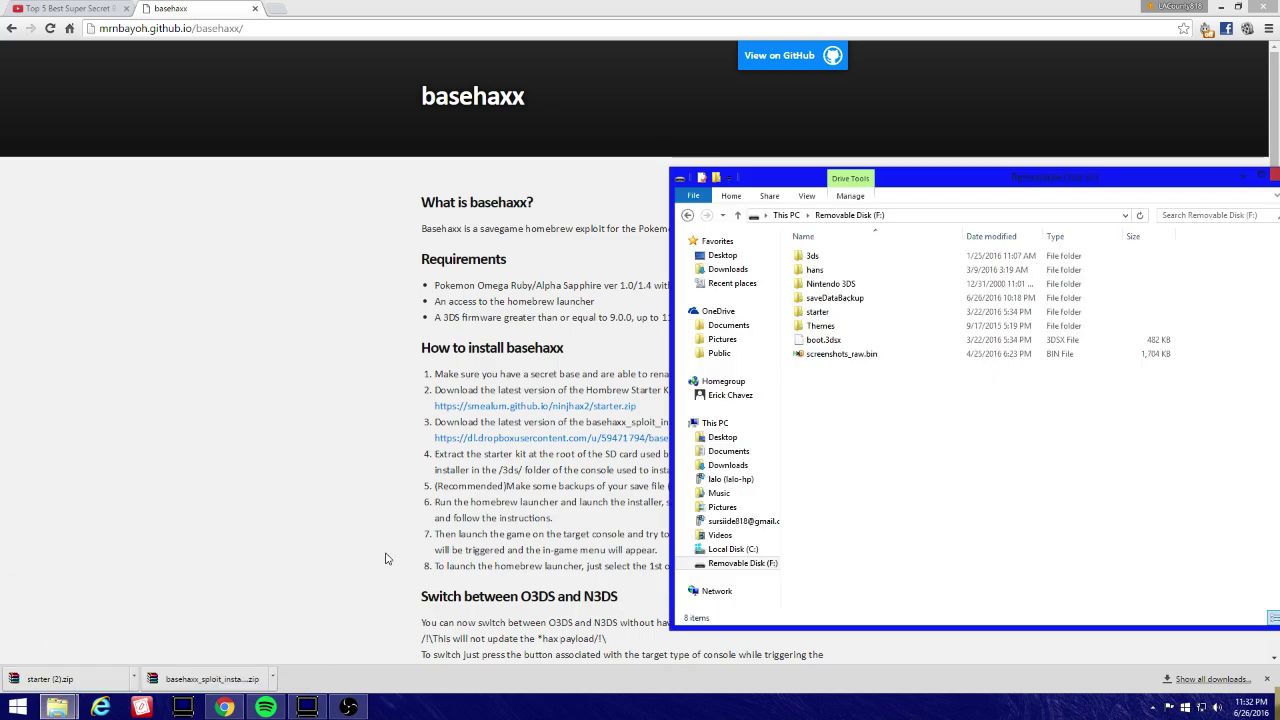
{"action": "left_click", "coordinate": [230, 632]}
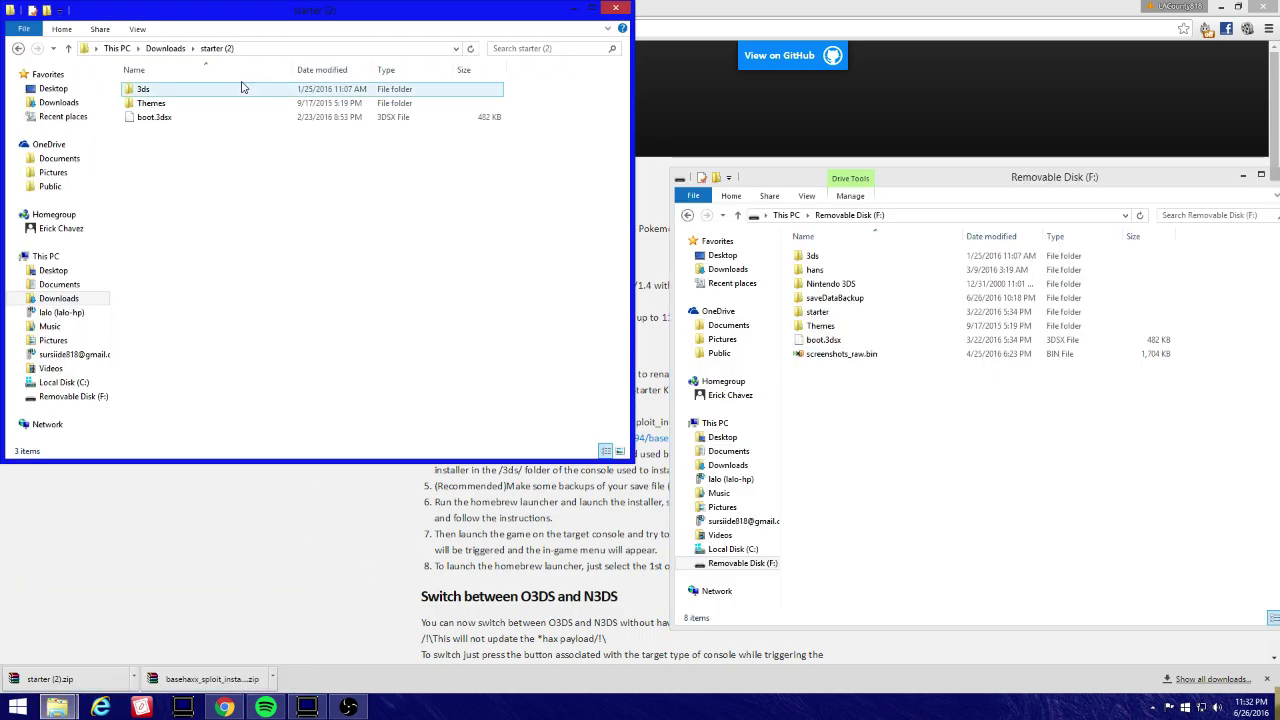
Step: Select the 3ds folder, Themes folder and boot.3dsx in starter (2), and place its window beside the Removable Disk (F:) window
{"action": "left_click_drag", "start_coordinate": [423, 181], "coordinate": [120, 80]}
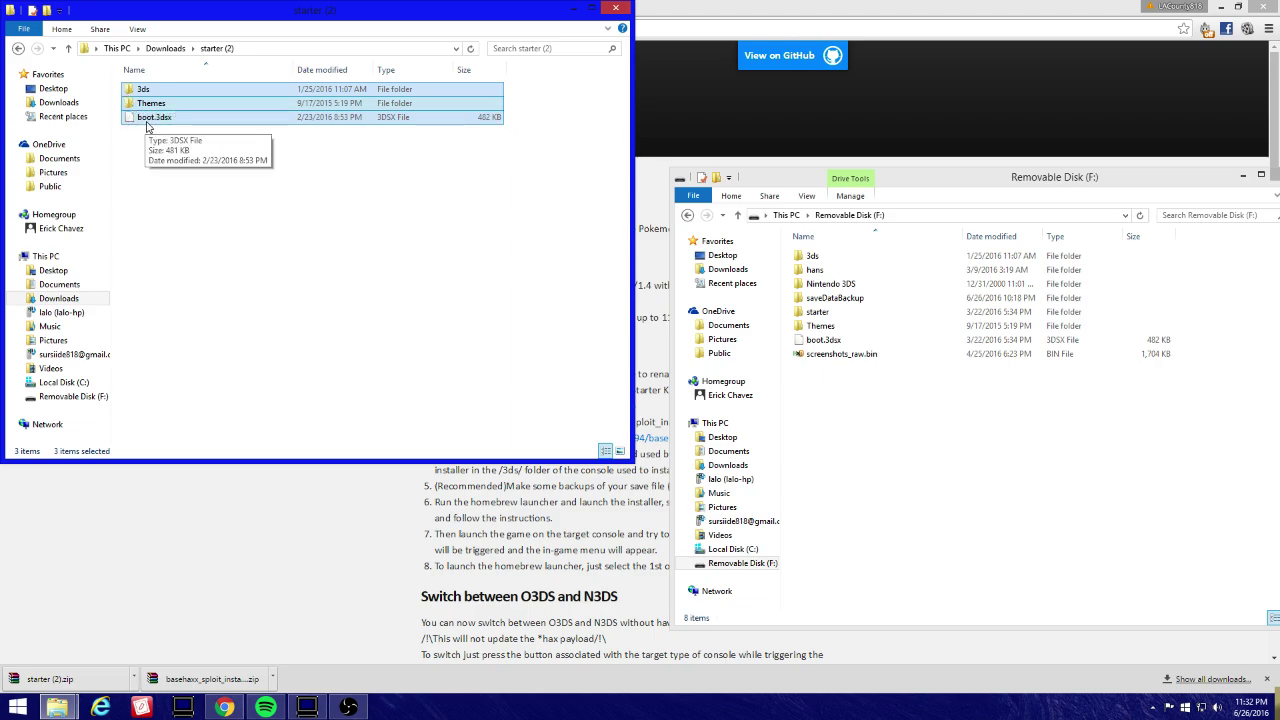
{"action": "left_click_drag", "start_coordinate": [157, 117], "coordinate": [424, 202]}
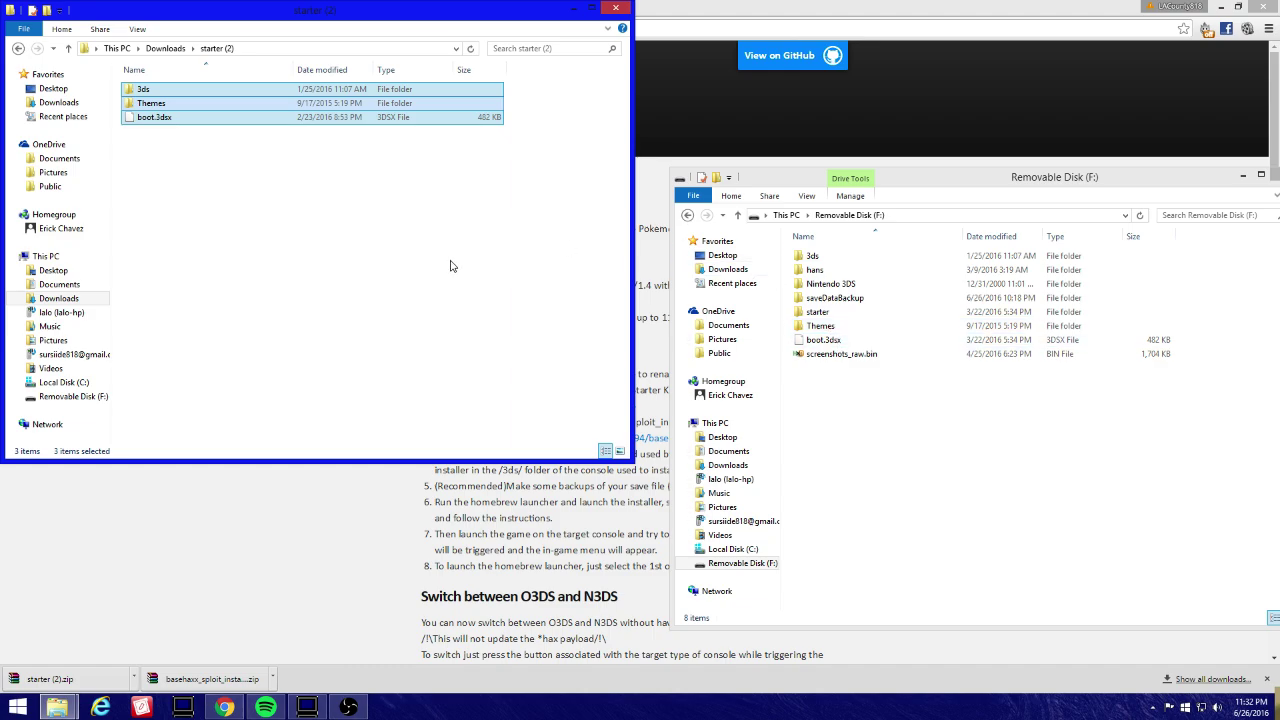
{"action": "left_click", "coordinate": [941, 186]}
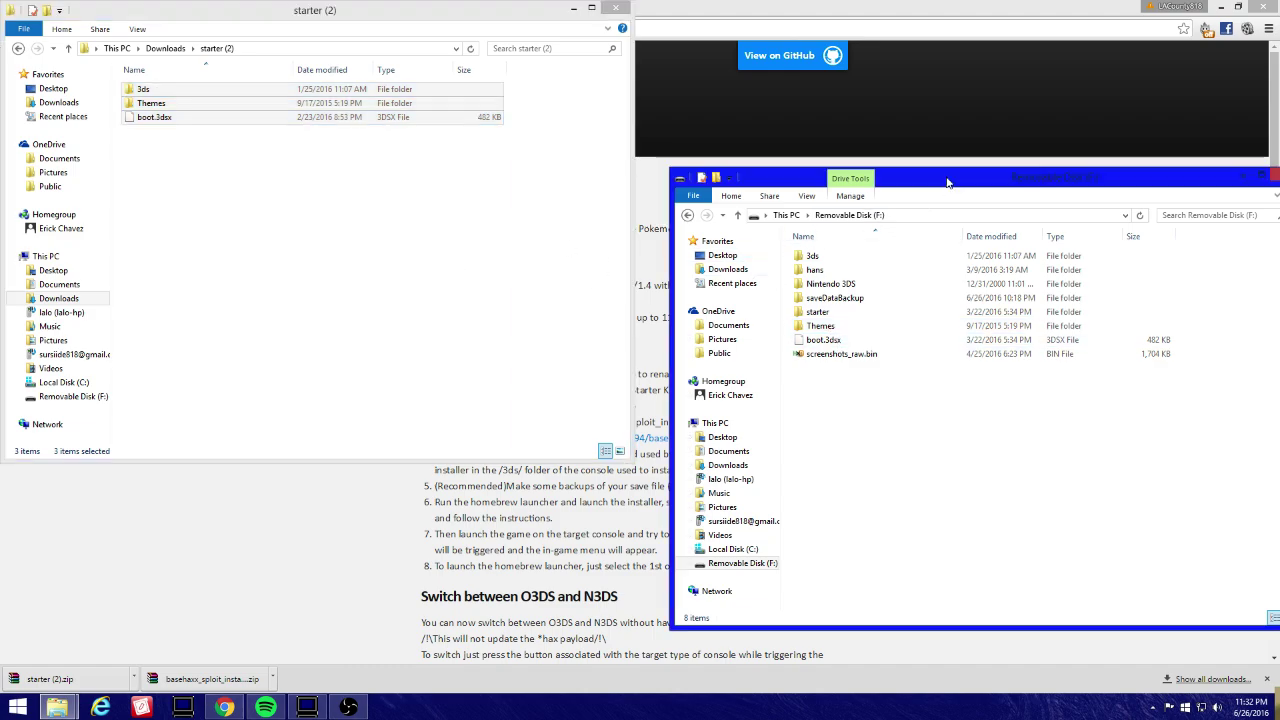
{"action": "left_click_drag", "start_coordinate": [422, 20], "coordinate": [436, 94]}
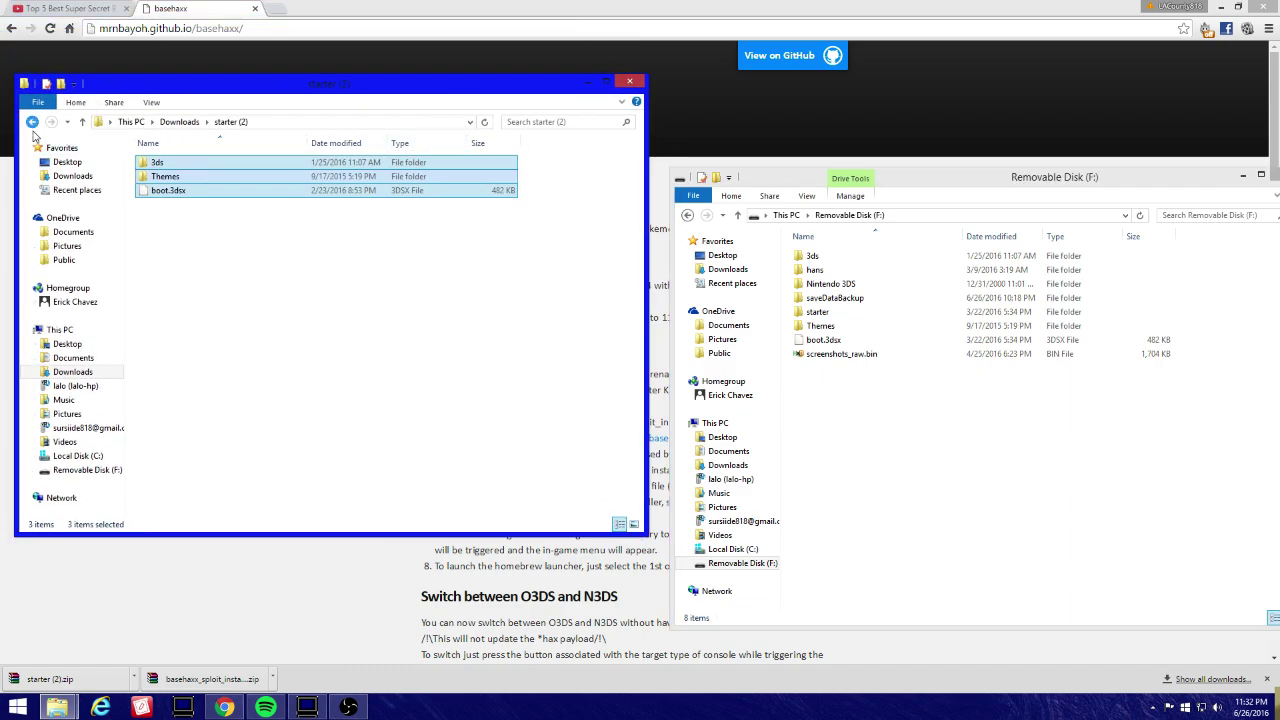
Step: Open the 3ds folder on Removable Disk (F:) and find basehaxx_sploit_installer.zip in the Downloads folder
{"action": "left_click", "coordinate": [32, 121]}
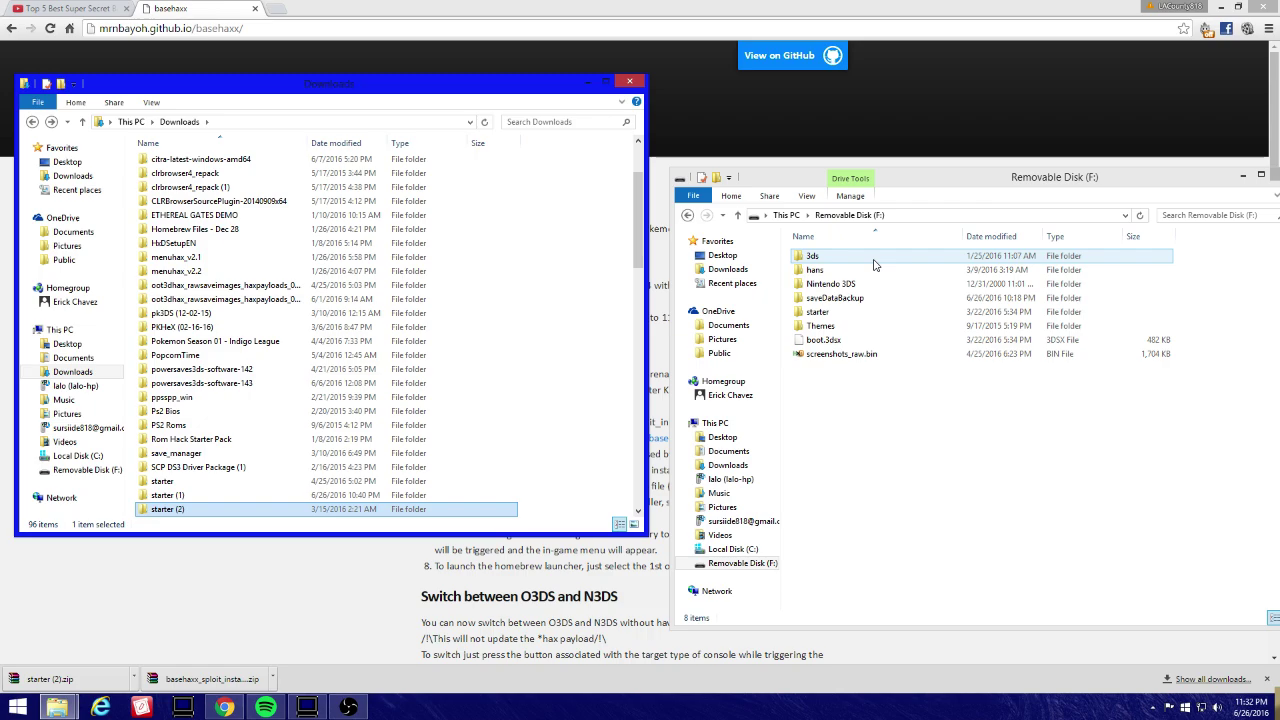
{"action": "double_click", "coordinate": [873, 258]}
{"action": "left_click", "coordinate": [276, 245]}
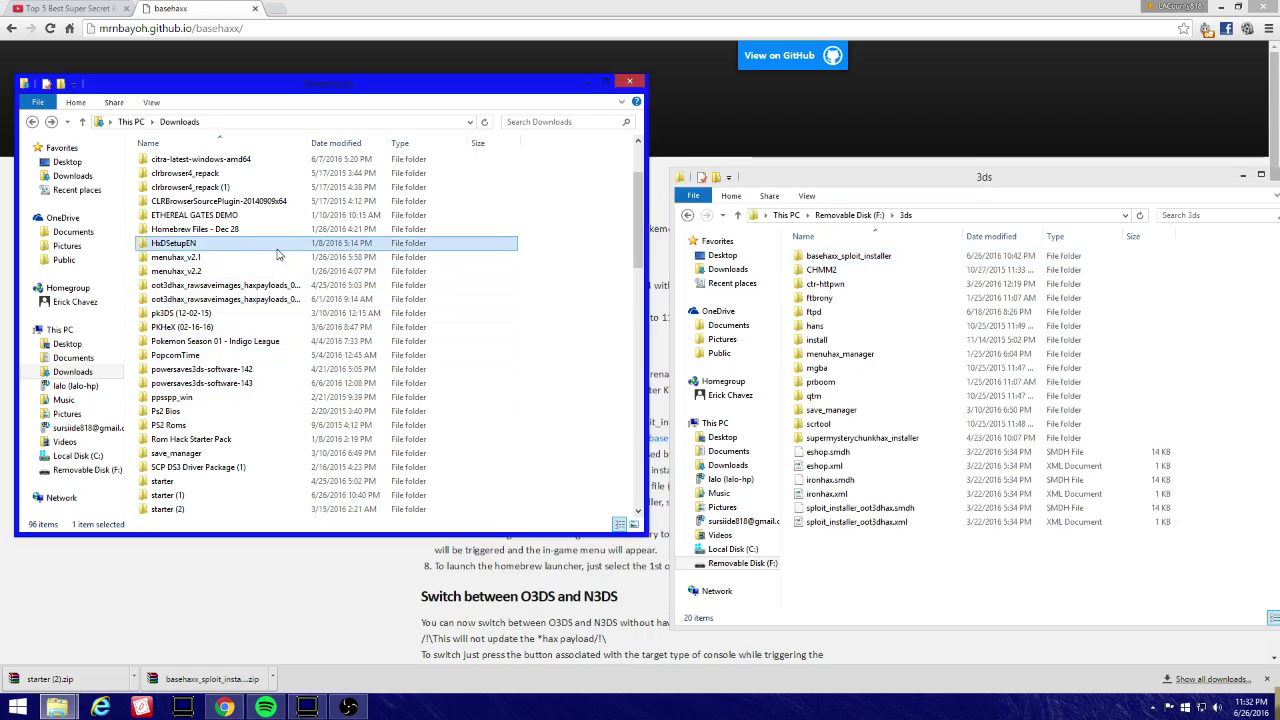
{"action": "scroll", "coordinate": [279, 255], "scroll_direction": "down", "scroll_amount": 10}
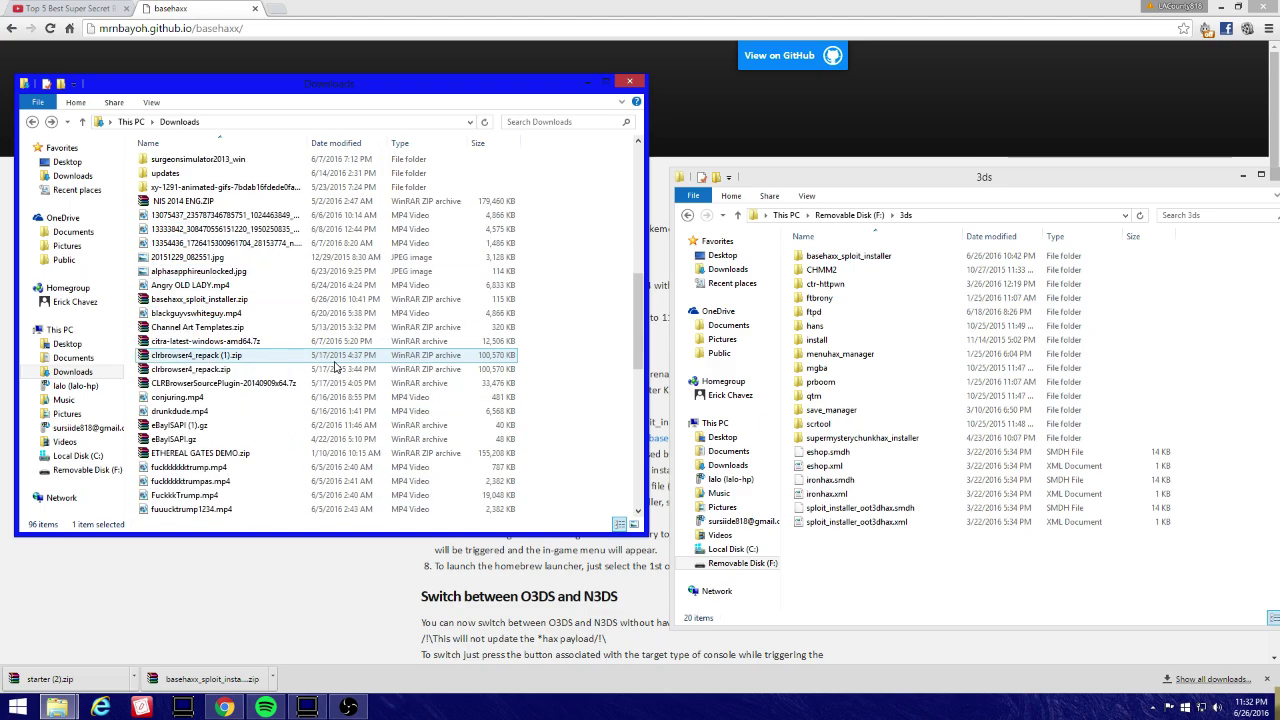
{"action": "left_click", "coordinate": [217, 300]}
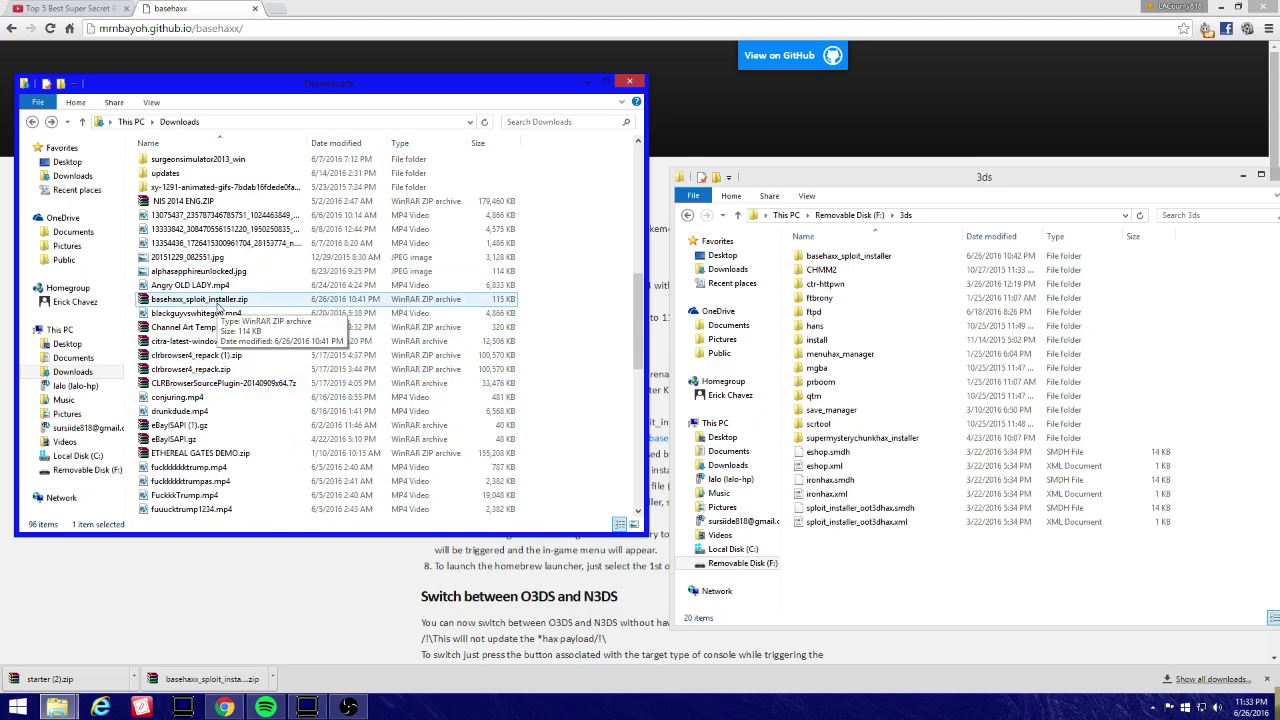
Step: Look through Downloads for an extracted basehaxx_sploit_installer folder, and check the one in the removable disk's 3ds folder
{"action": "scroll", "coordinate": [217, 308], "scroll_direction": "up", "scroll_amount": 5}
{"action": "scroll", "coordinate": [217, 308], "scroll_direction": "up", "scroll_amount": 6}
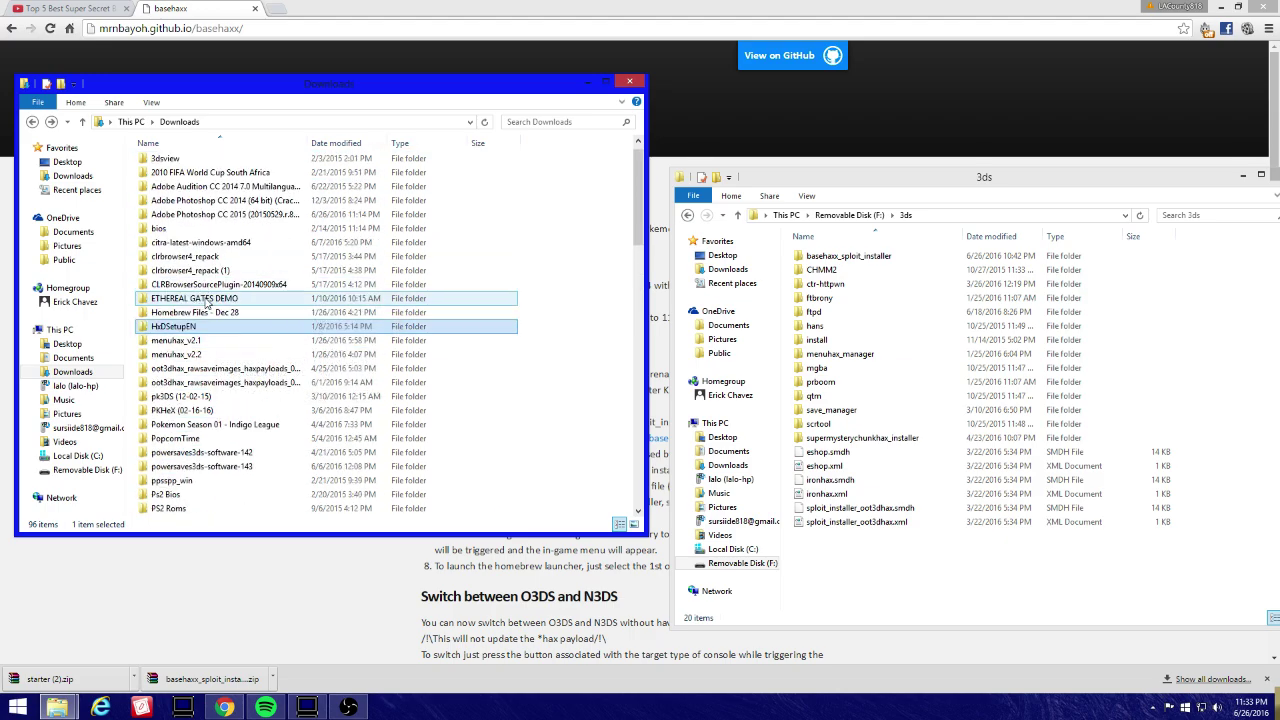
{"action": "scroll", "coordinate": [224, 312], "scroll_direction": "up", "scroll_amount": 1}
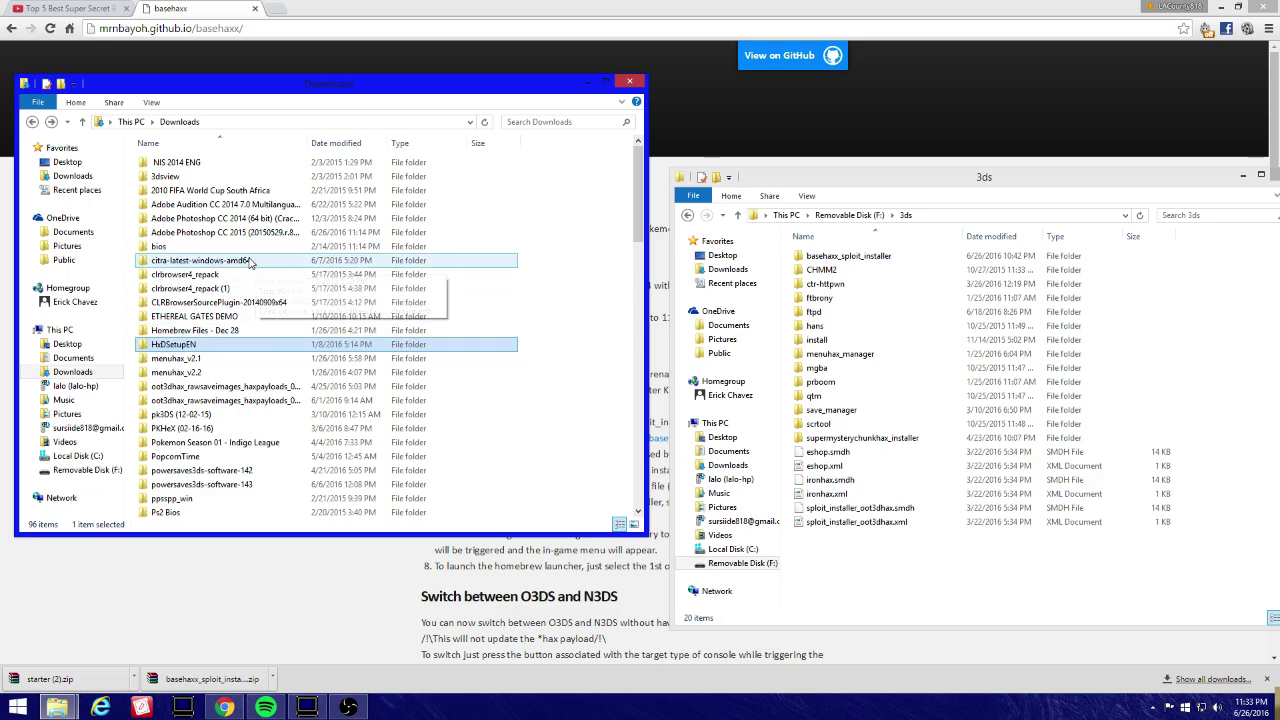
{"action": "left_click", "coordinate": [297, 447]}
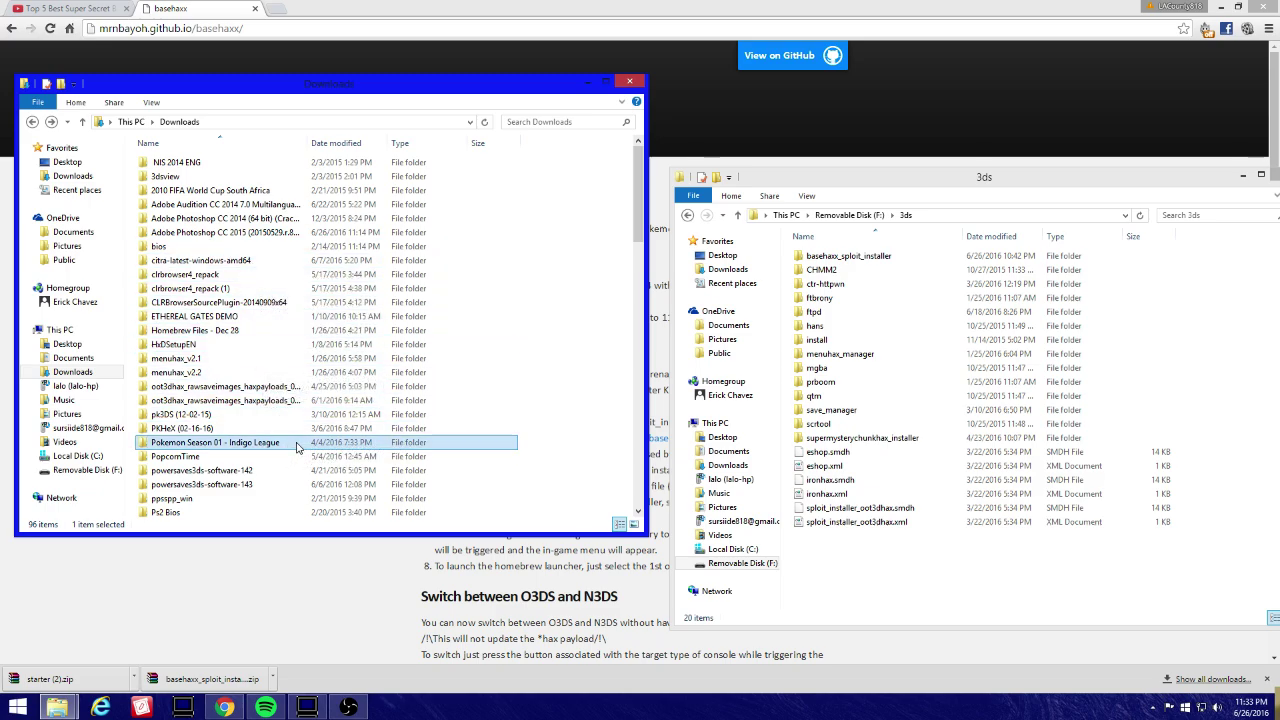
{"action": "scroll", "coordinate": [297, 447], "scroll_direction": "down", "scroll_amount": 4}
{"action": "scroll", "coordinate": [297, 447], "scroll_direction": "up", "scroll_amount": 2}
{"action": "scroll", "coordinate": [297, 447], "scroll_direction": "up", "scroll_amount": 2}
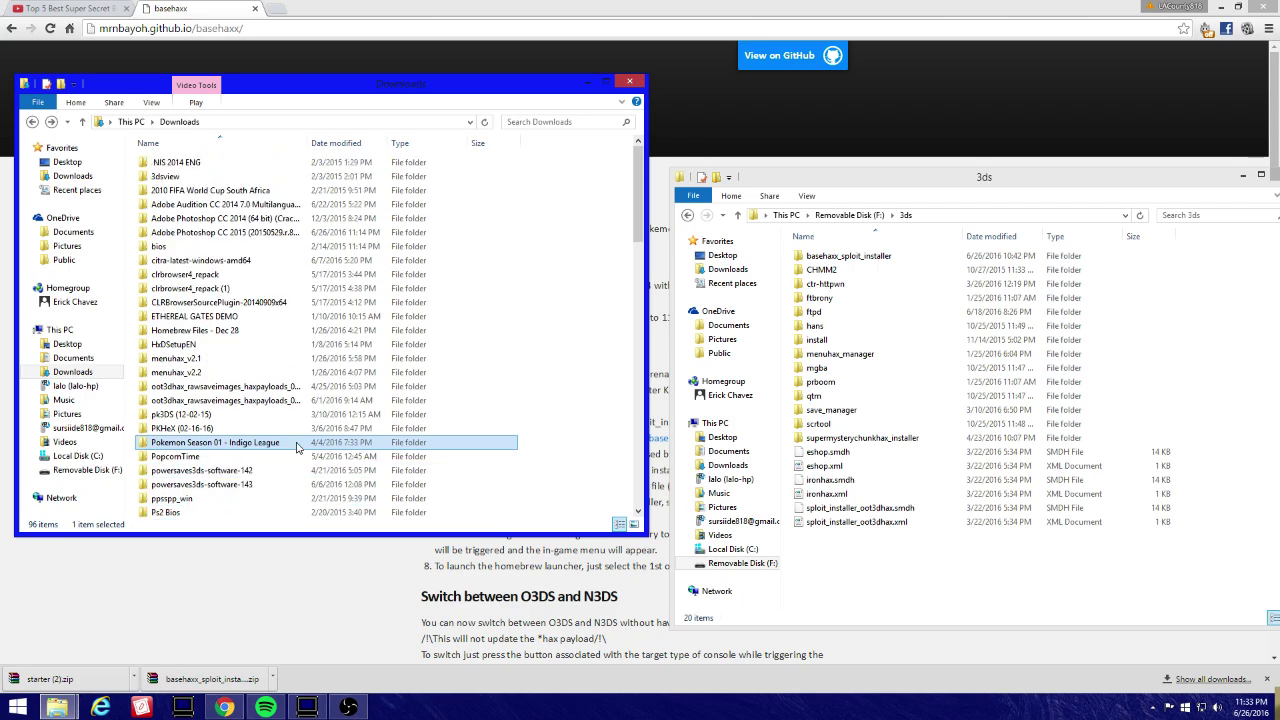
{"action": "scroll", "coordinate": [297, 447], "scroll_direction": "down", "scroll_amount": 6}
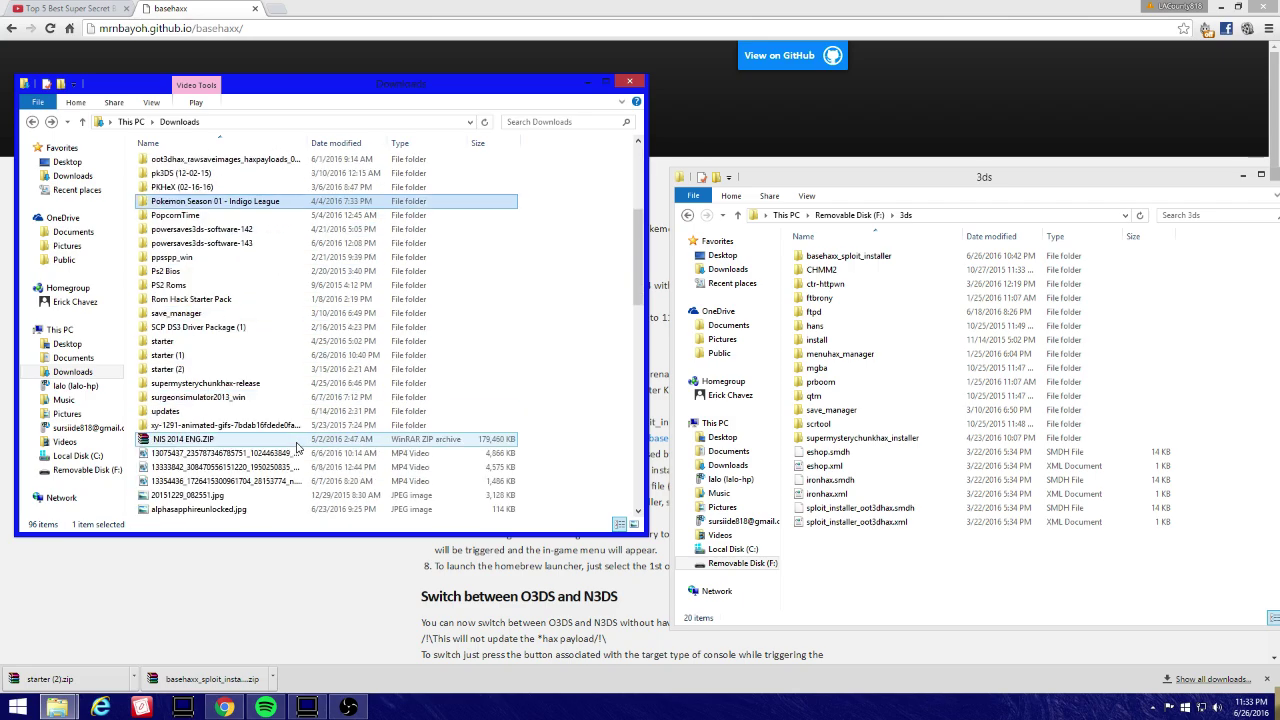
{"action": "scroll", "coordinate": [294, 451], "scroll_direction": "down", "scroll_amount": 4}
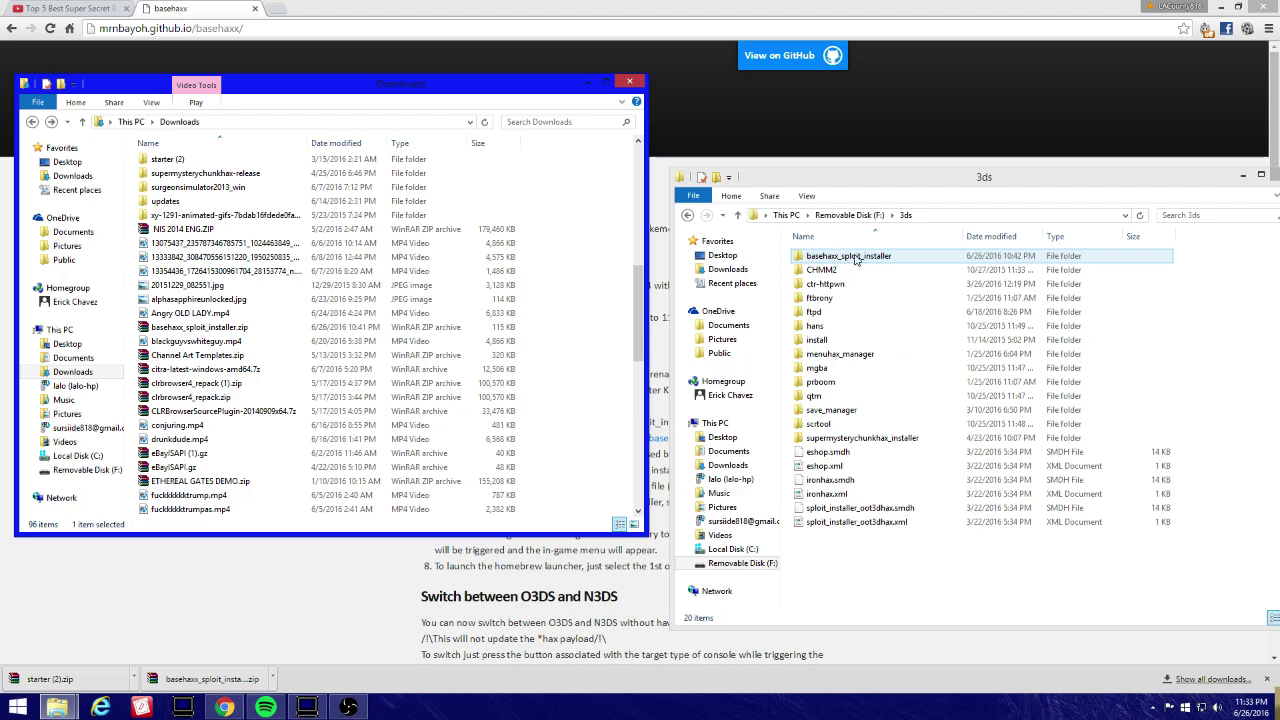
{"action": "double_click", "coordinate": [849, 256]}
{"action": "left_click", "coordinate": [687, 215]}
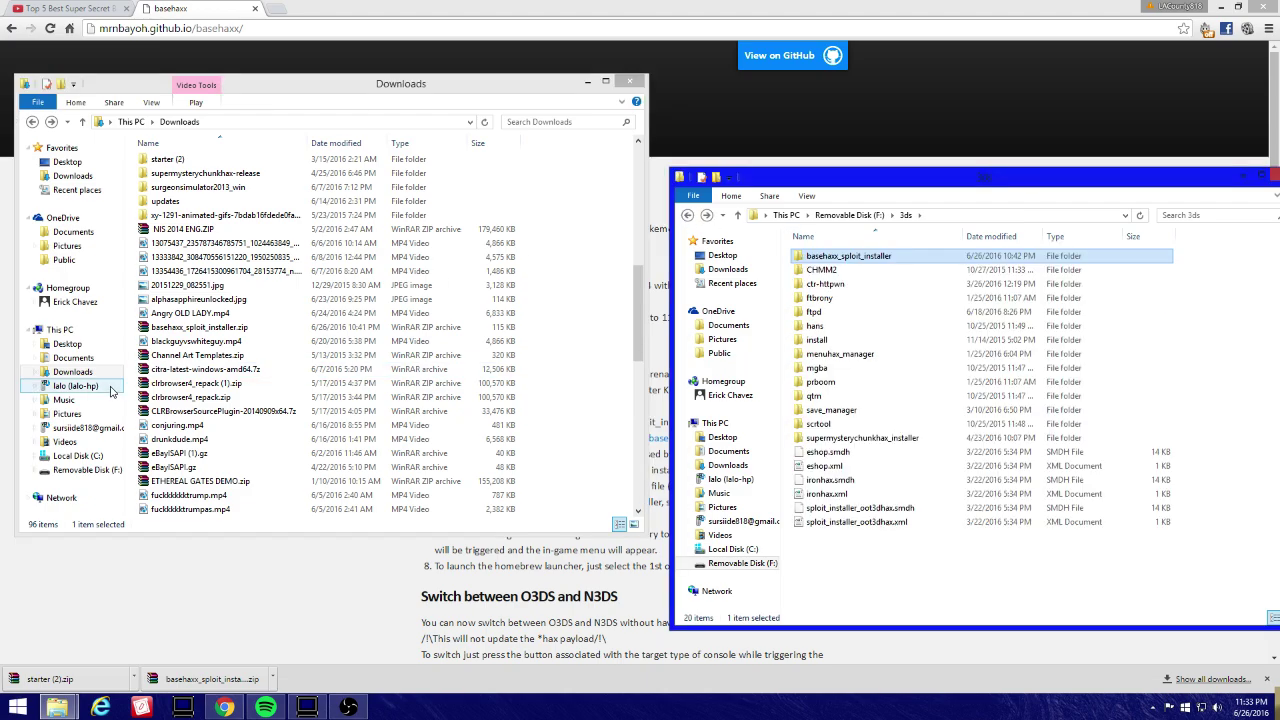
Step: Extract basehaxx_sploit_installer.zip into its own folder in Downloads and close the archive
{"action": "double_click", "coordinate": [262, 328]}
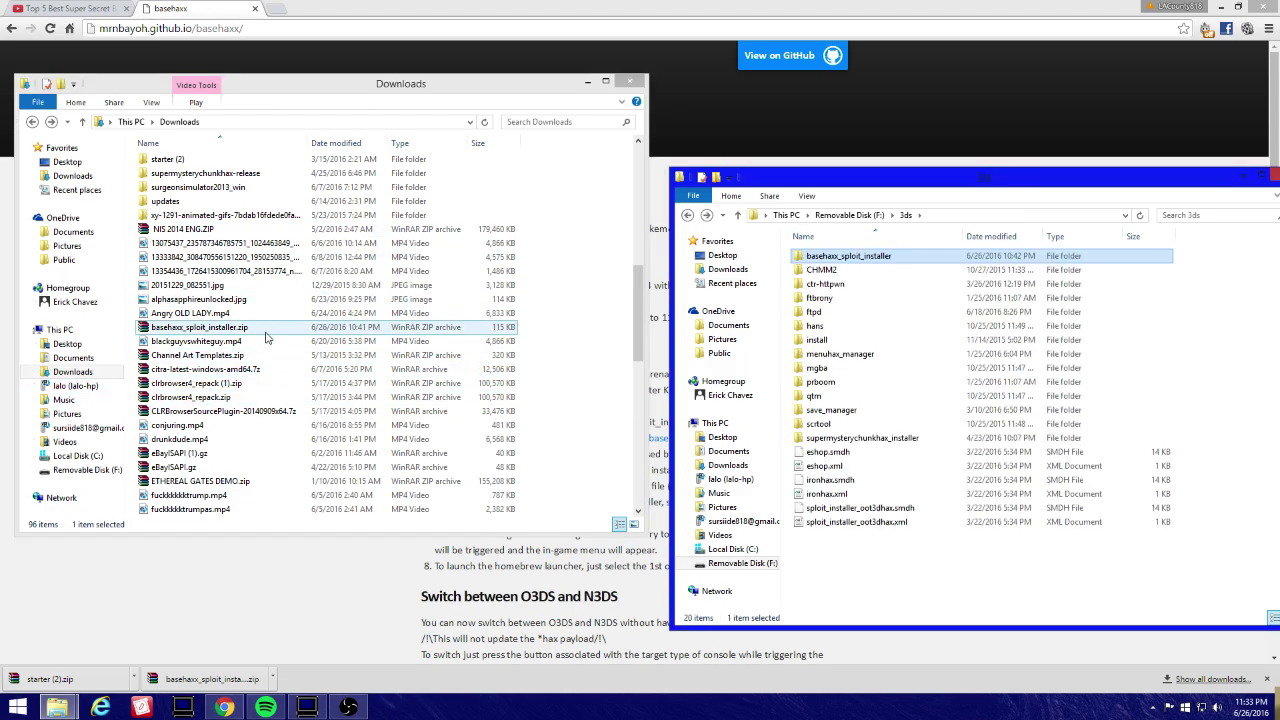
{"action": "left_click", "coordinate": [306, 325]}
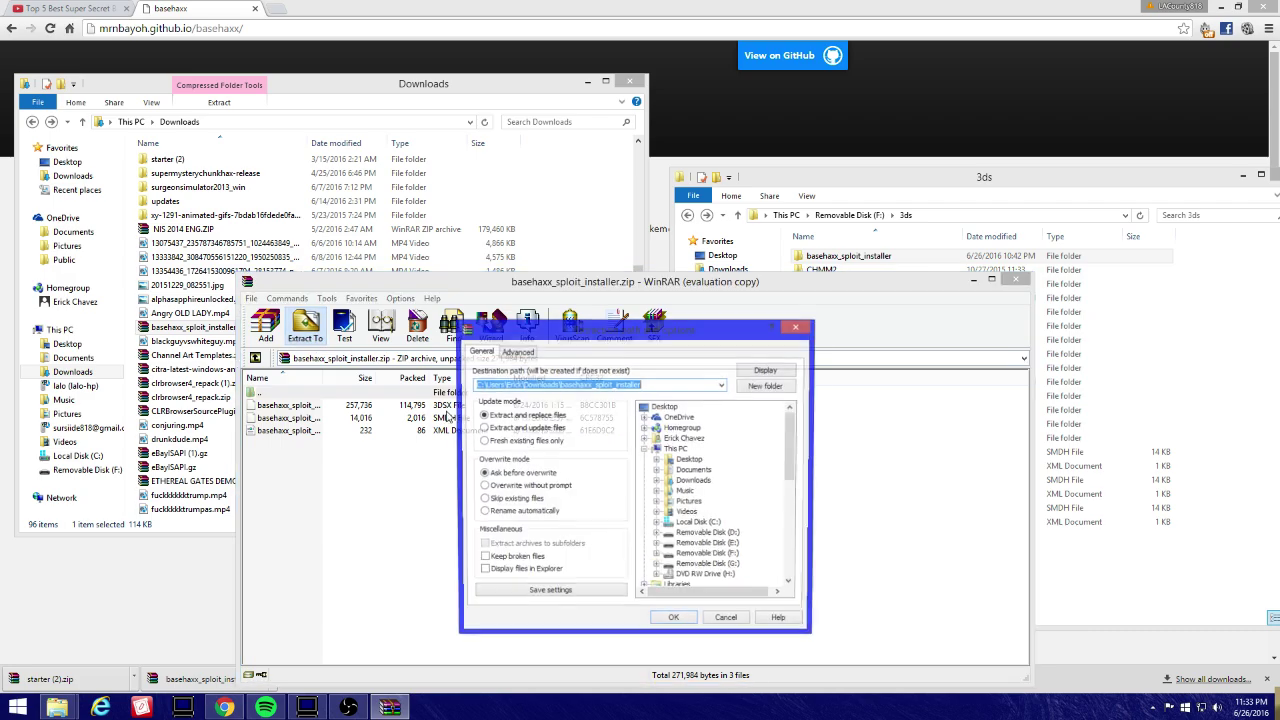
{"action": "left_click", "coordinate": [705, 487]}
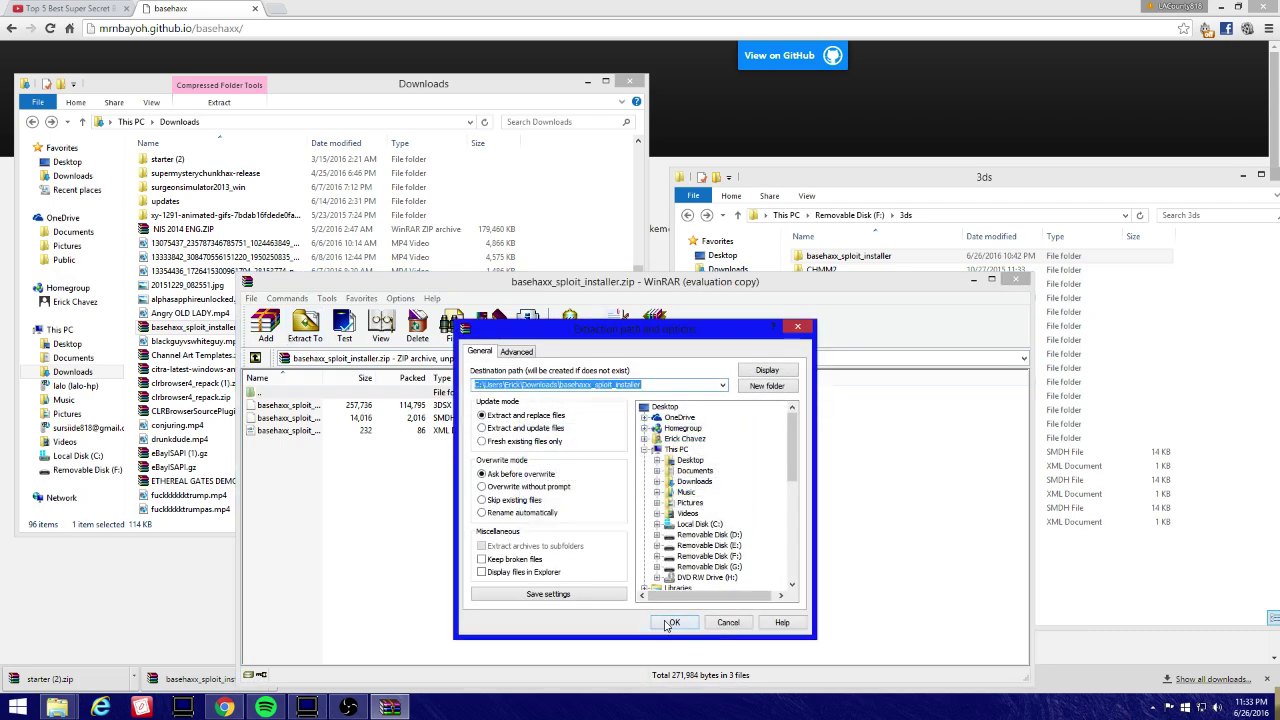
{"action": "left_click", "coordinate": [668, 622]}
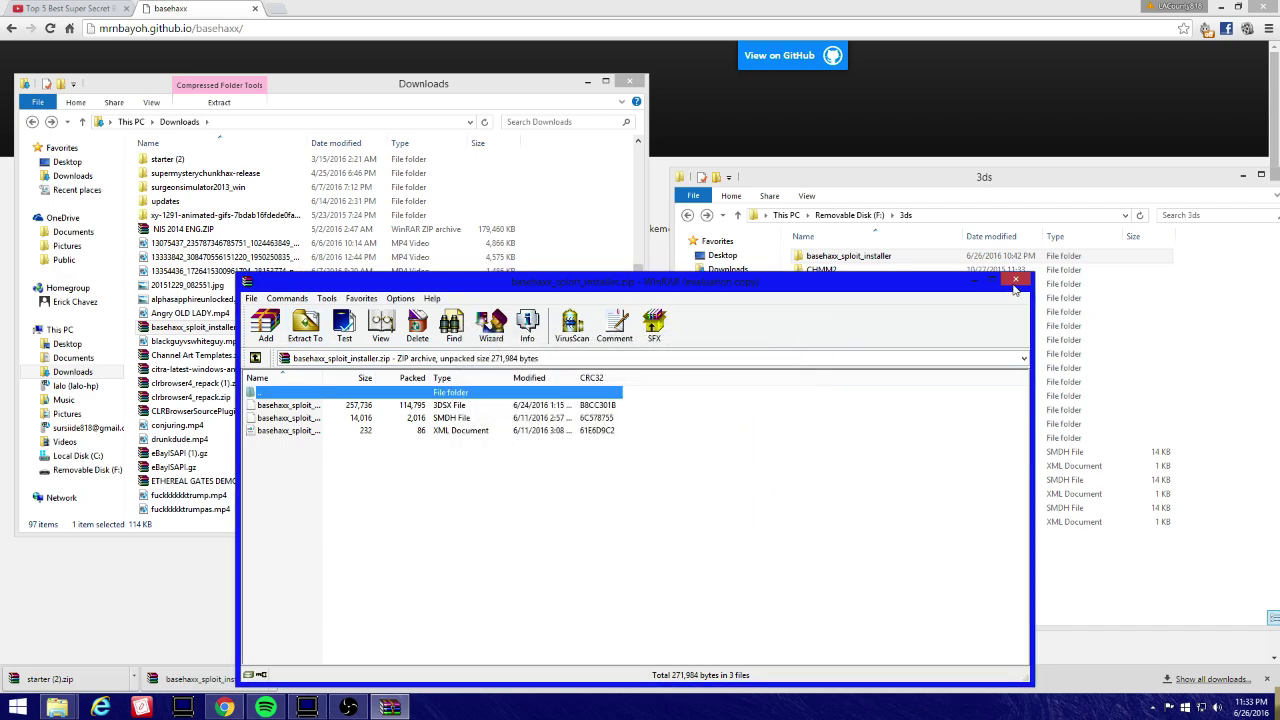
{"action": "left_click", "coordinate": [1015, 279]}
Step: Find the extracted basehaxx_sploit_installer folder in Downloads, check its contents and return to Downloads
{"action": "left_click", "coordinate": [307, 314]}
{"action": "scroll", "coordinate": [307, 318], "scroll_direction": "up", "scroll_amount": 10}
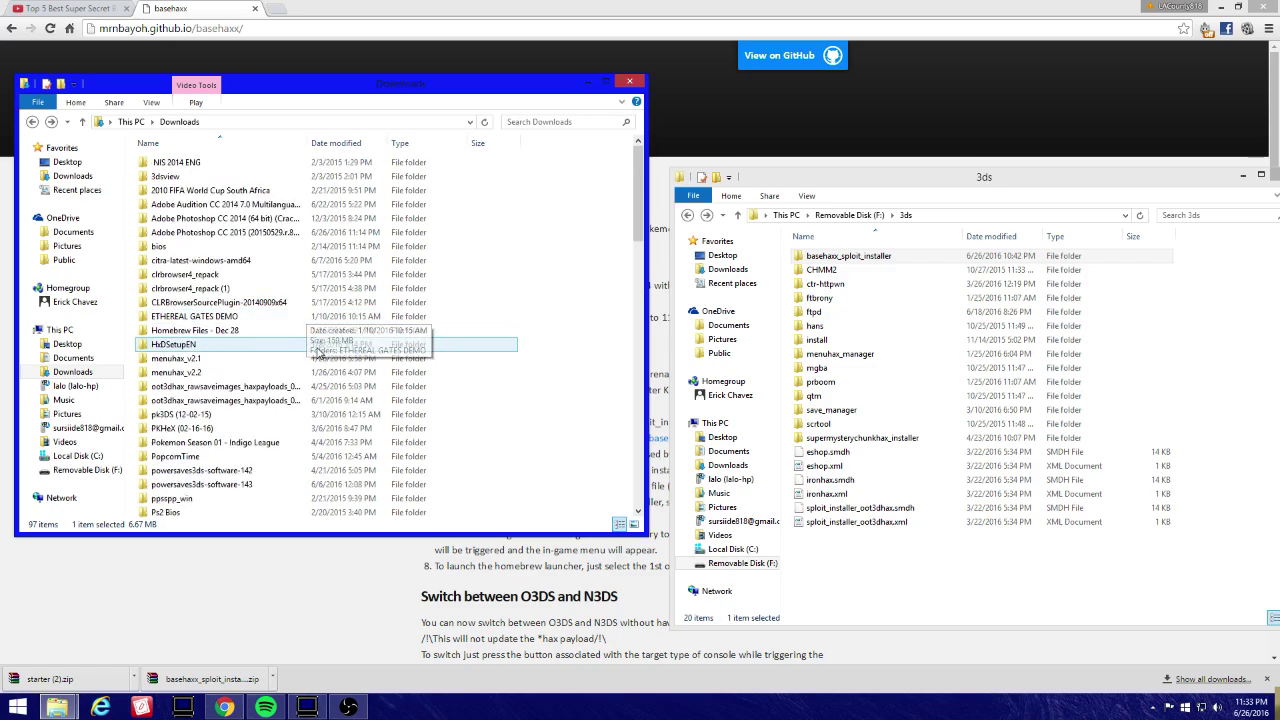
{"action": "scroll", "coordinate": [274, 451], "scroll_direction": "down", "scroll_amount": 20}
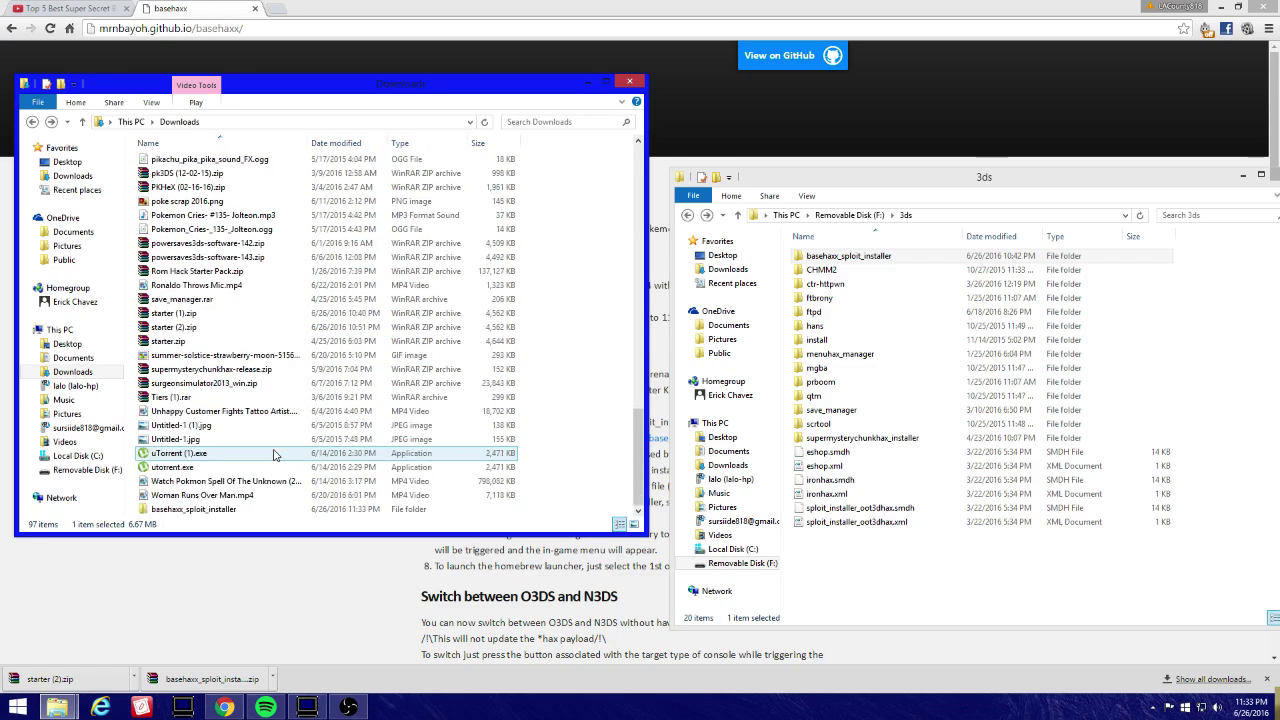
{"action": "double_click", "coordinate": [267, 512]}
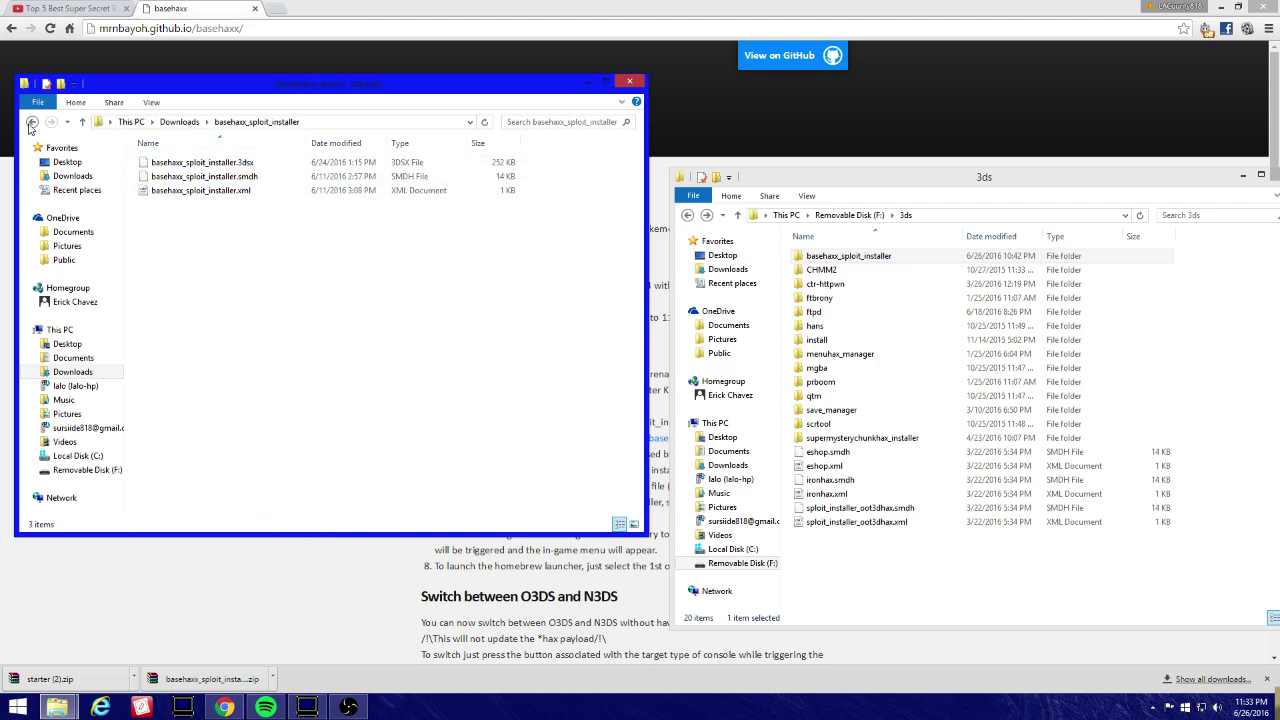
{"action": "left_click", "coordinate": [31, 121]}
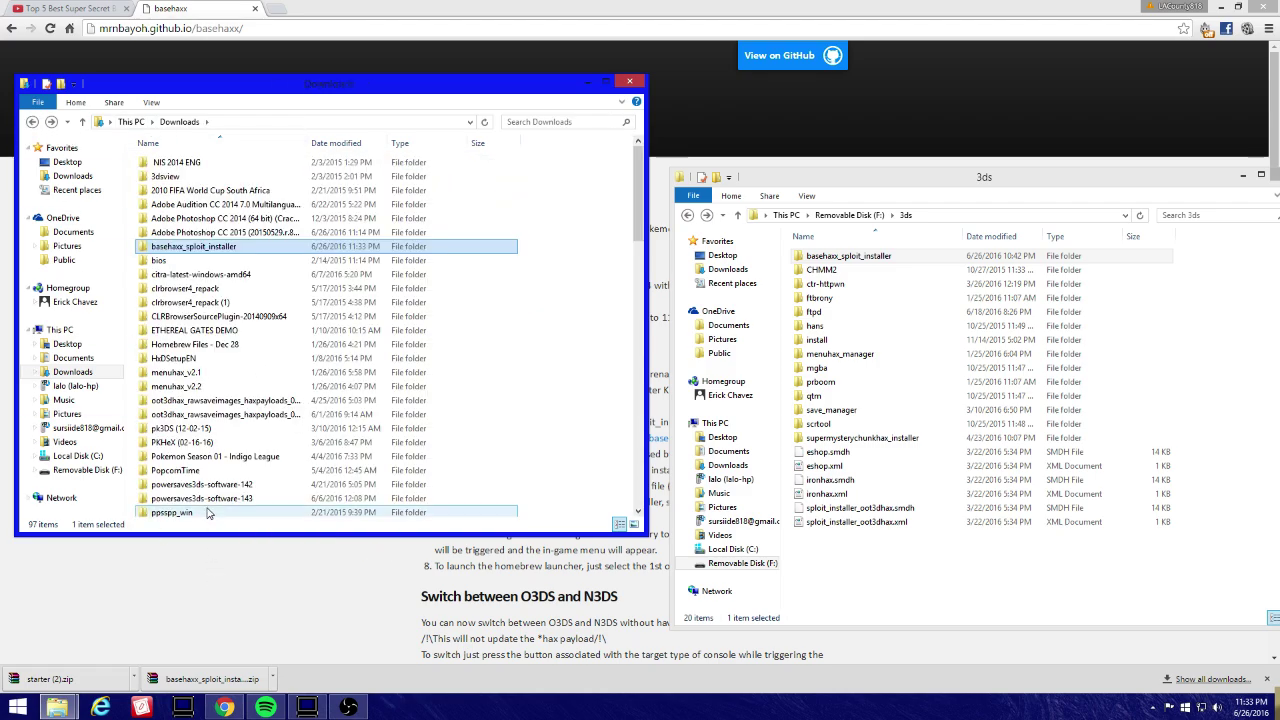
Step: Remove the extracted basehaxx_sploit_installer folder from Downloads
{"action": "scroll", "coordinate": [208, 512], "scroll_direction": "down", "scroll_amount": 12}
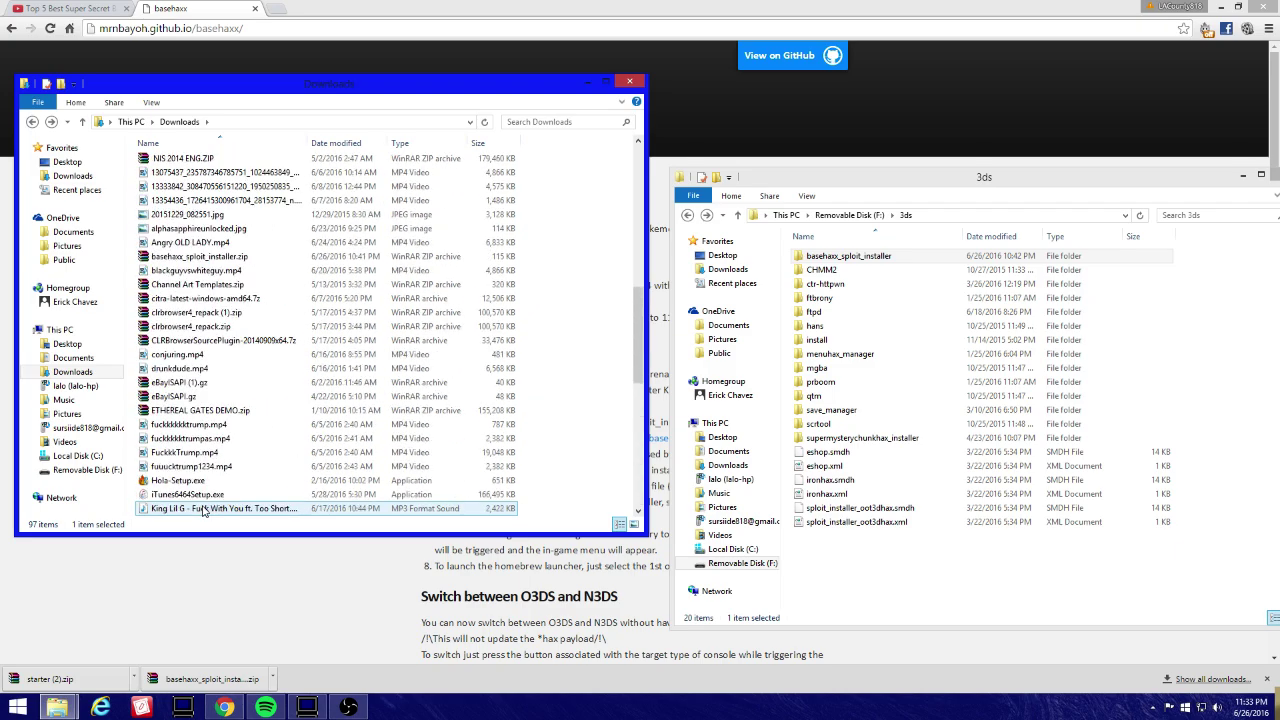
{"action": "scroll", "coordinate": [203, 510], "scroll_direction": "up", "scroll_amount": 12}
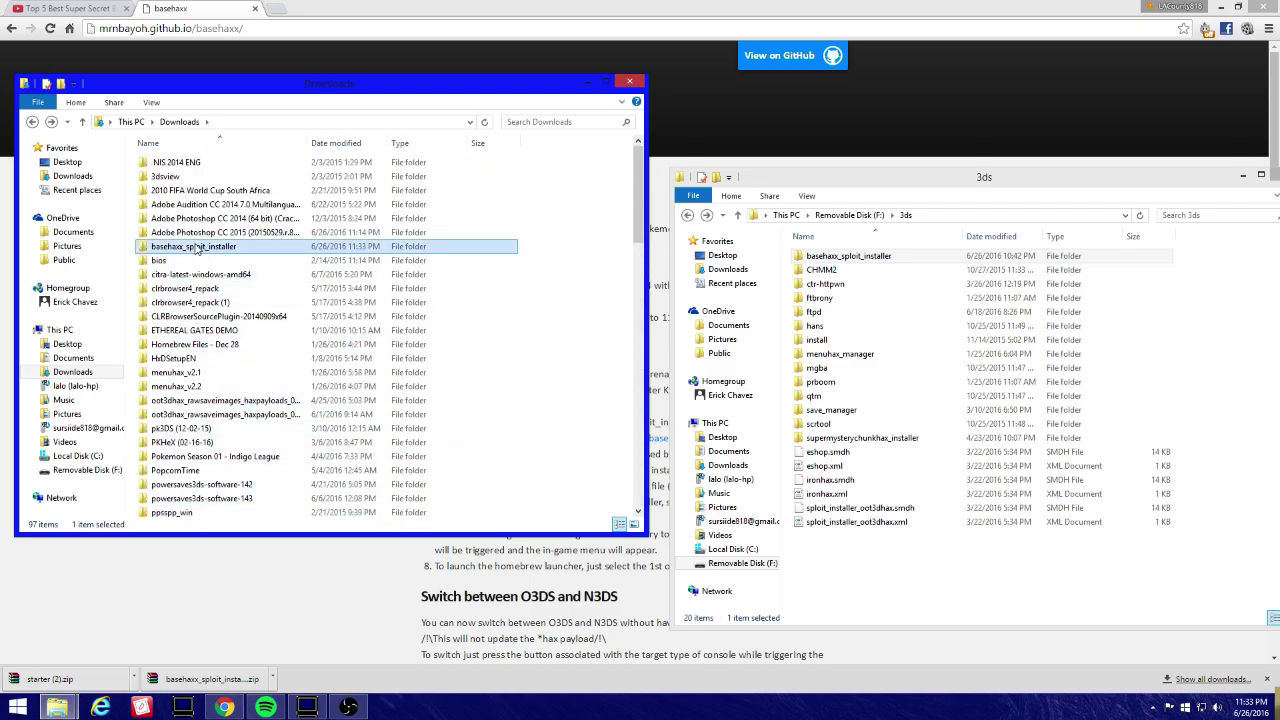
{"action": "left_click_drag", "start_coordinate": [200, 248], "coordinate": [338, 260]}
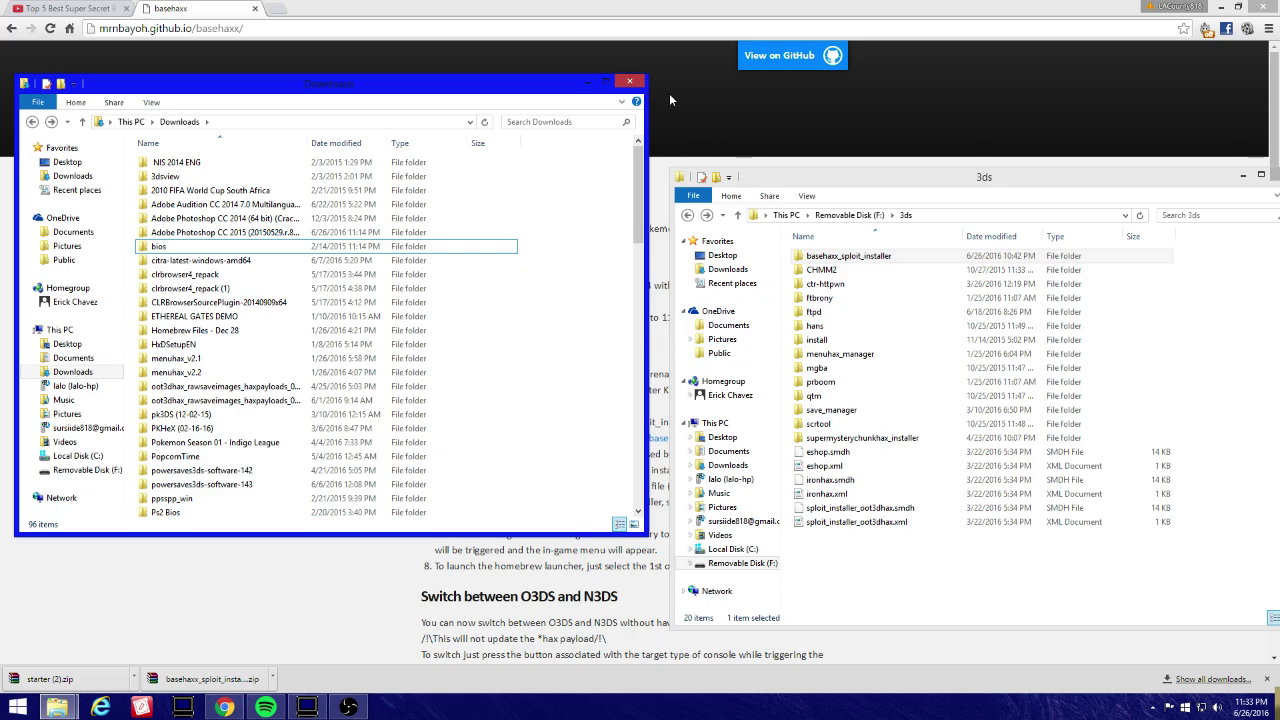
Step: Close the Downloads and 3ds folder windows and minimize the browser to clear the desktop
{"action": "left_click", "coordinate": [630, 81]}
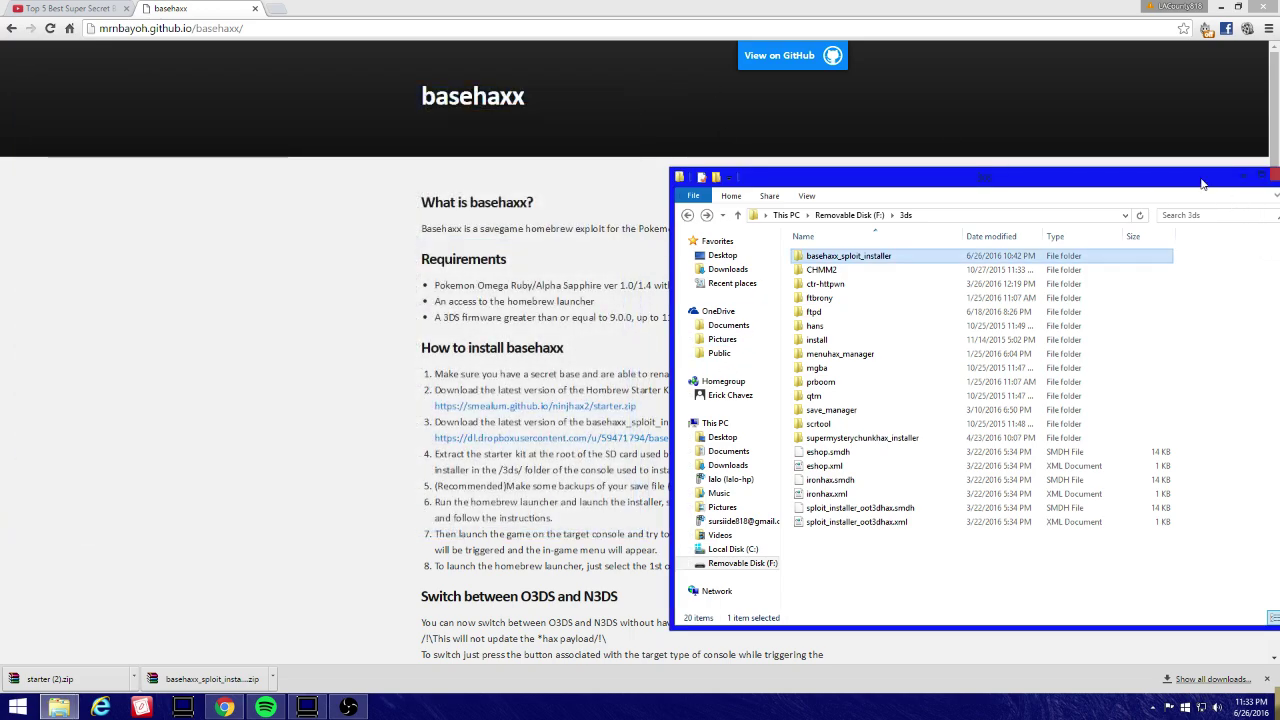
{"action": "left_click_drag", "start_coordinate": [1266, 172], "coordinate": [1129, 185]}
{"action": "left_click", "coordinate": [1126, 189]}
{"action": "left_click", "coordinate": [1221, 7]}
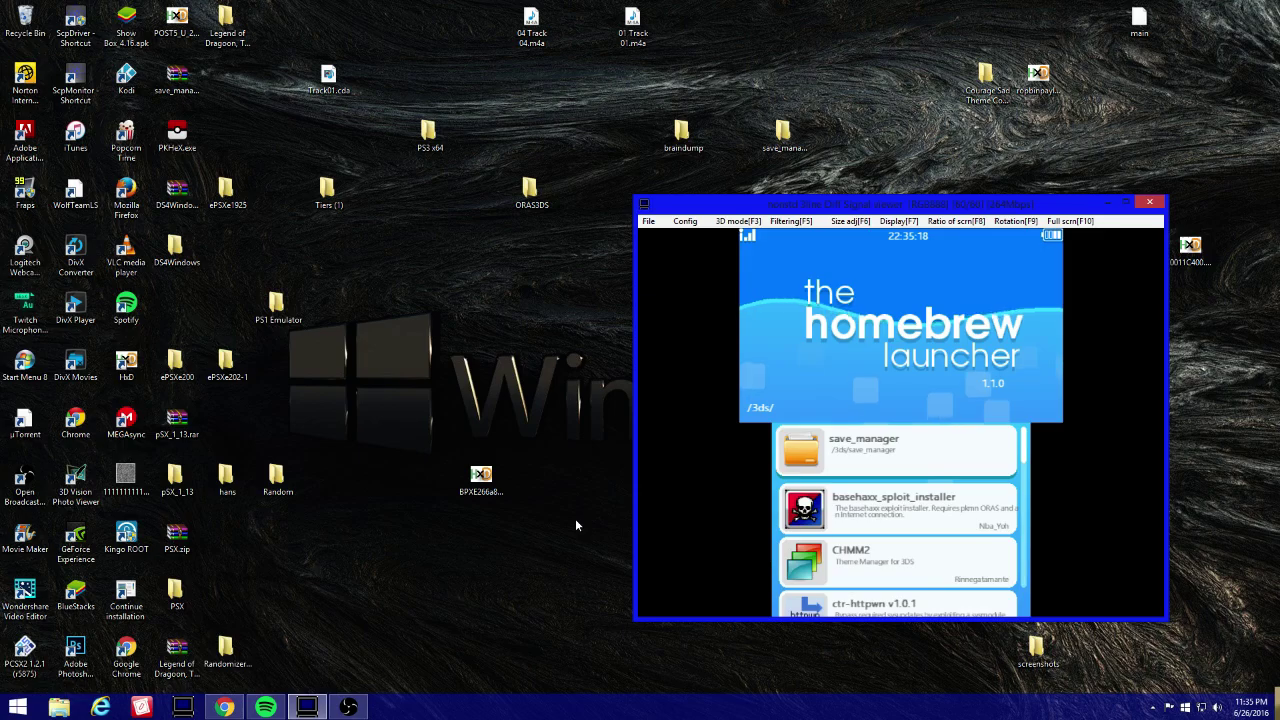
Step: Select basehaxx_sploit_installer in the homebrew launcher's list
{"action": "key", "text": "Down"}
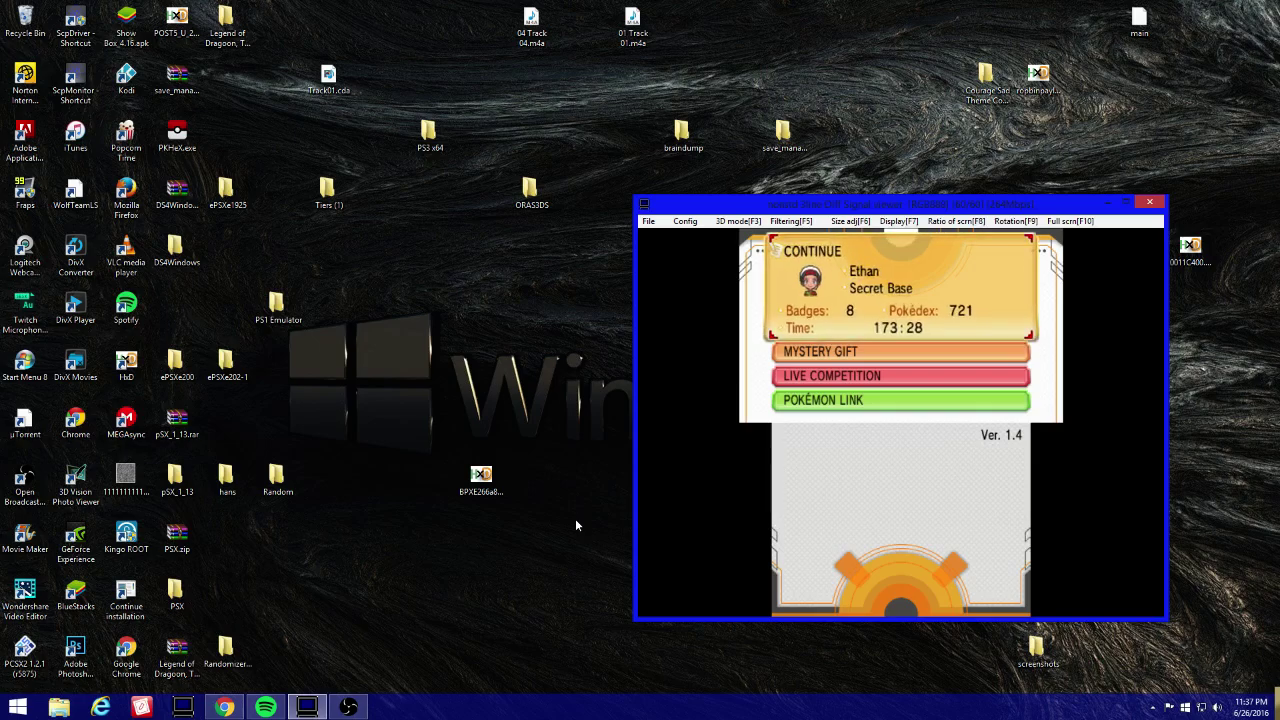
Step: Continue the saved Pokémon game and boot up the PC in the Secret Base
{"action": "key", "text": "a"}
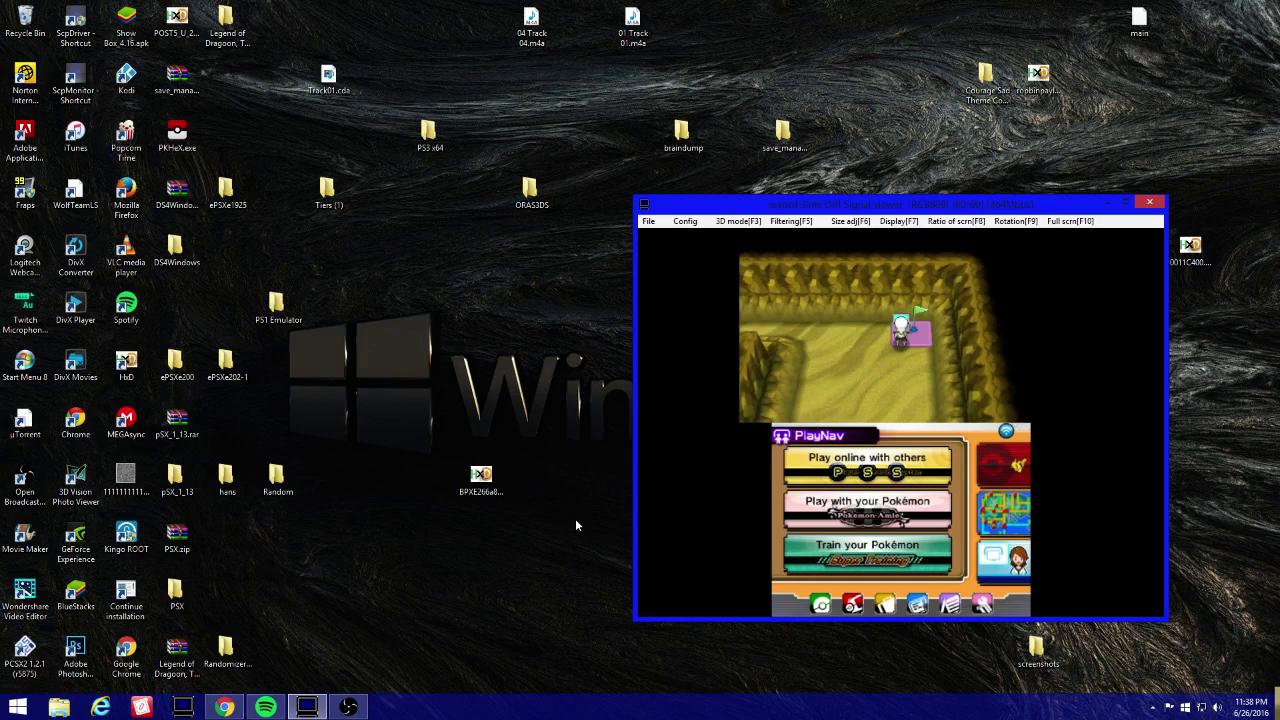
{"action": "key", "text": "a"}
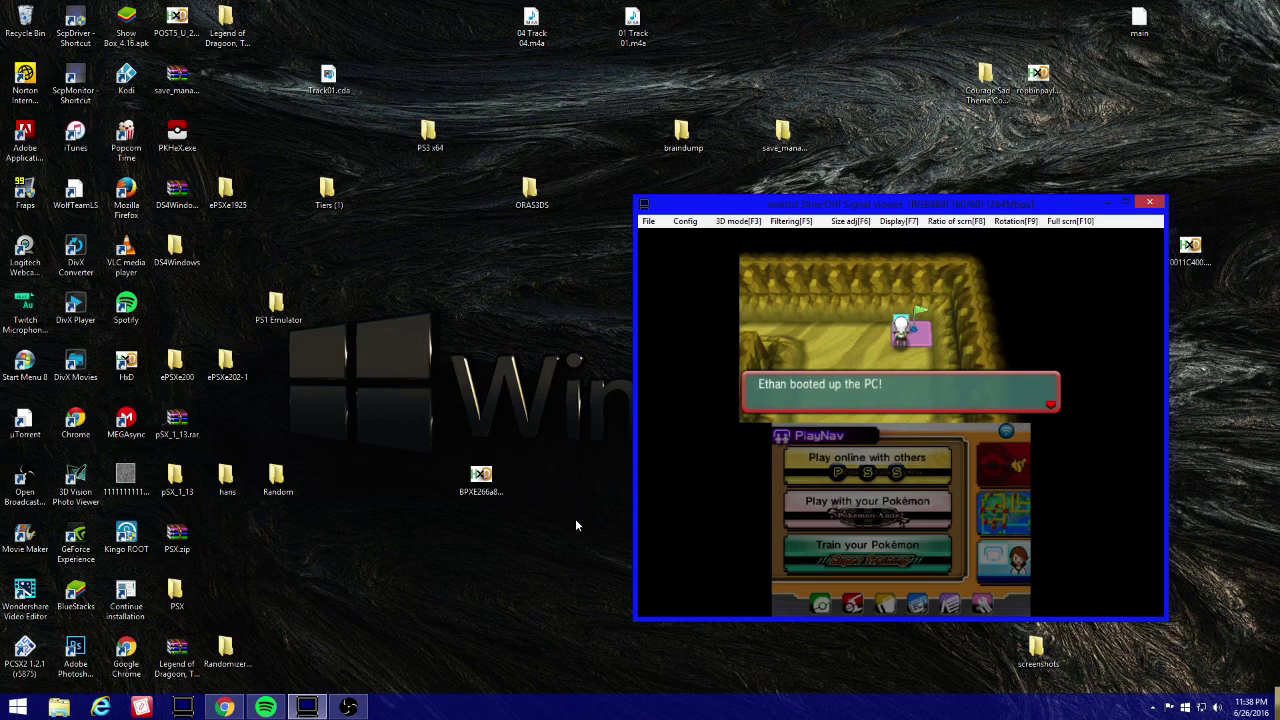
{"action": "key", "text": "a"}
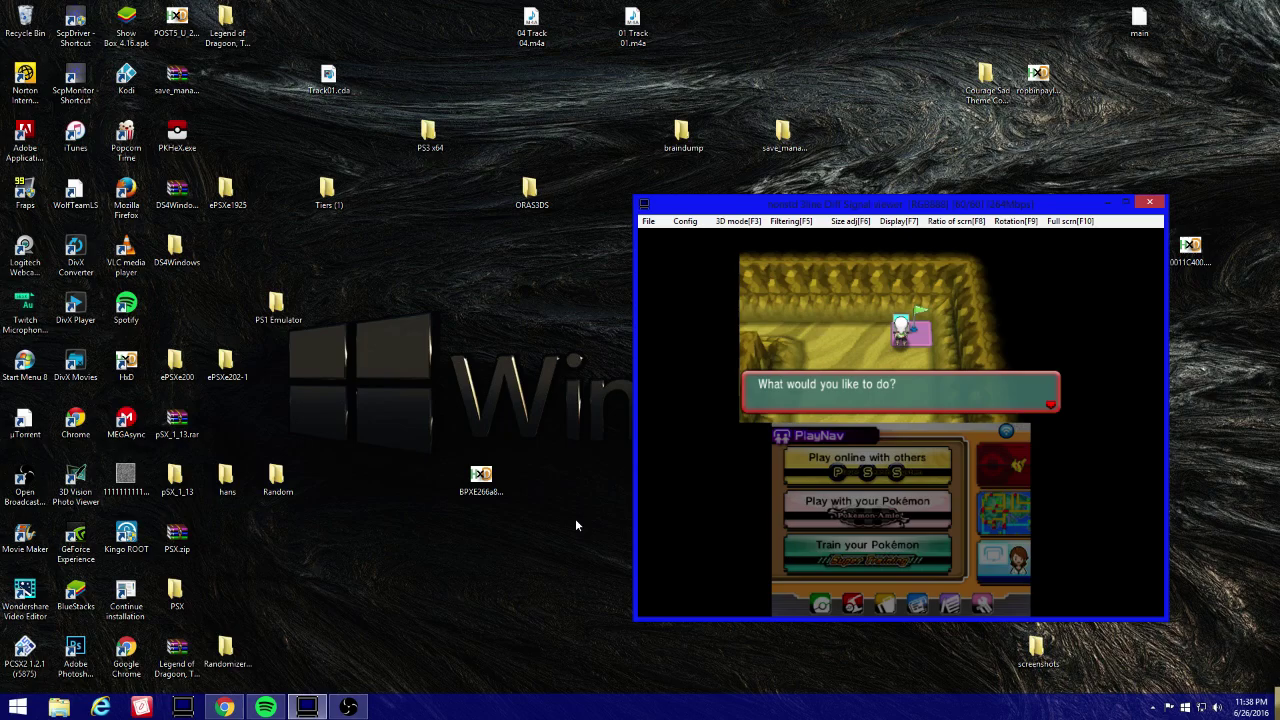
{"action": "key", "text": "a"}
Step: Trigger the basehaxx in-game menu through Change team name in the secret team settings, and launch the *hax payload
{"action": "key", "text": "Down"}
{"action": "key", "text": "Down"}
{"action": "key", "text": "Down"}
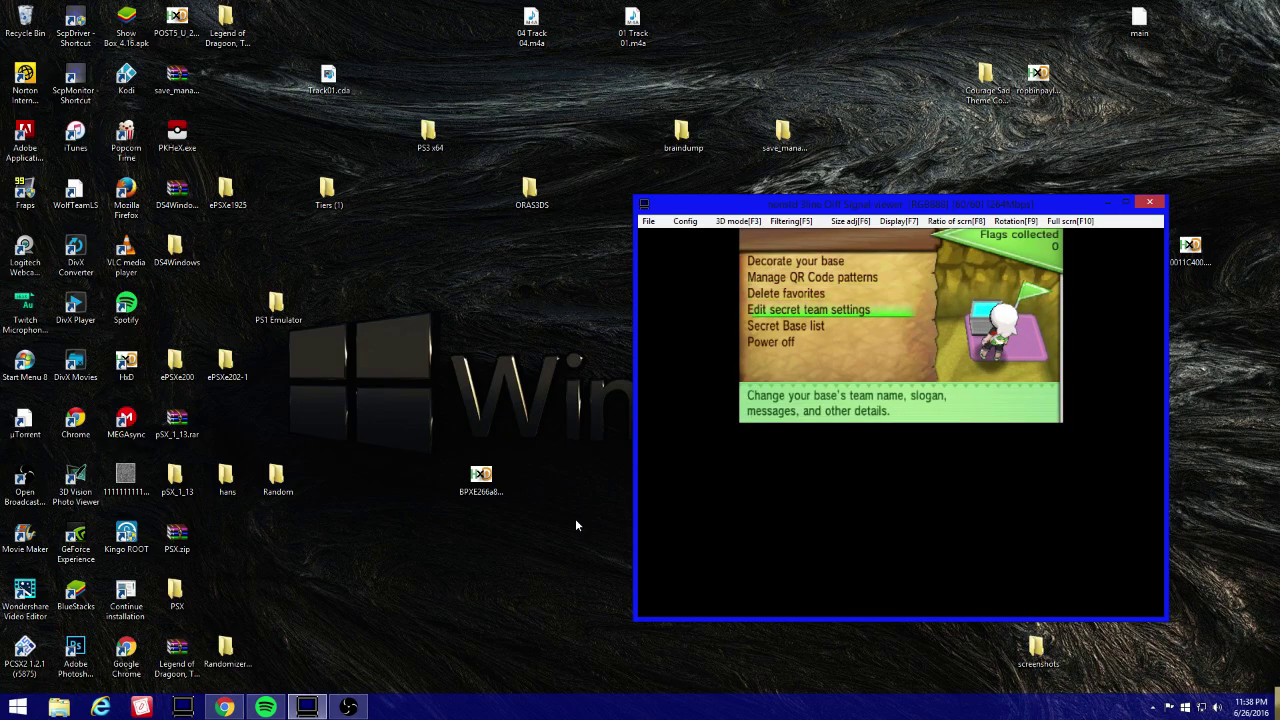
{"action": "key", "text": "a"}
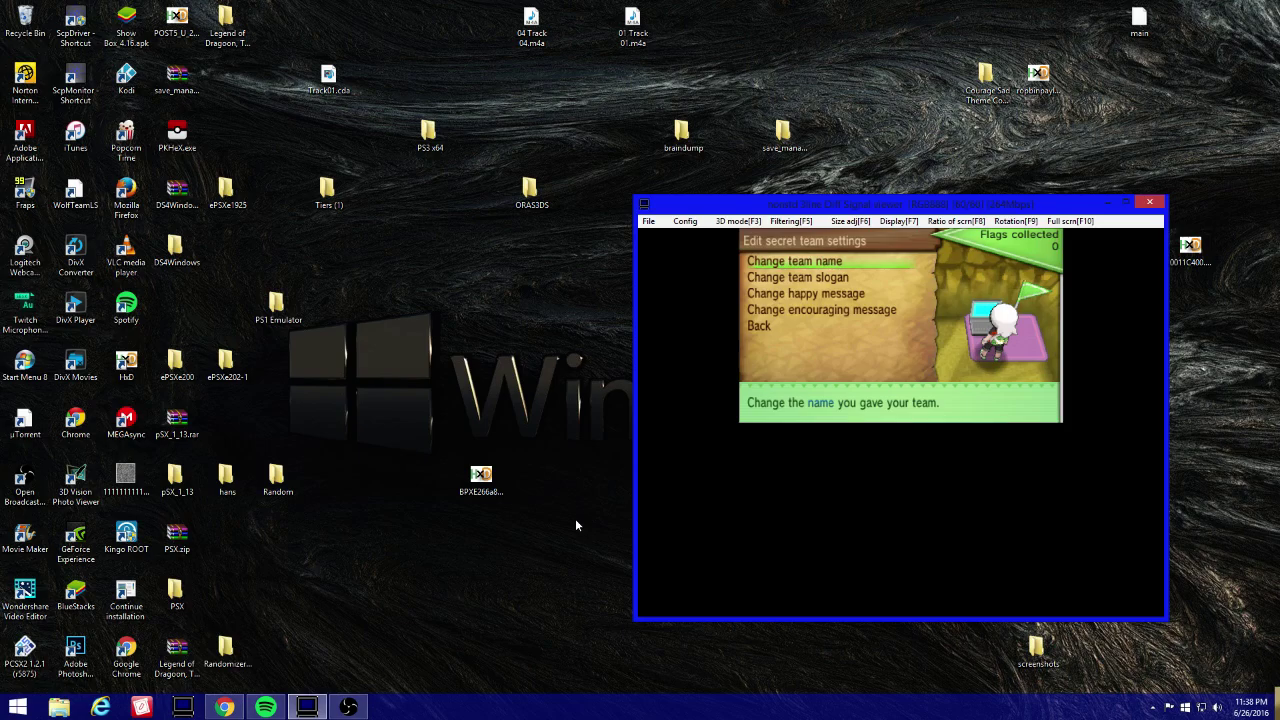
{"action": "key", "text": "a"}
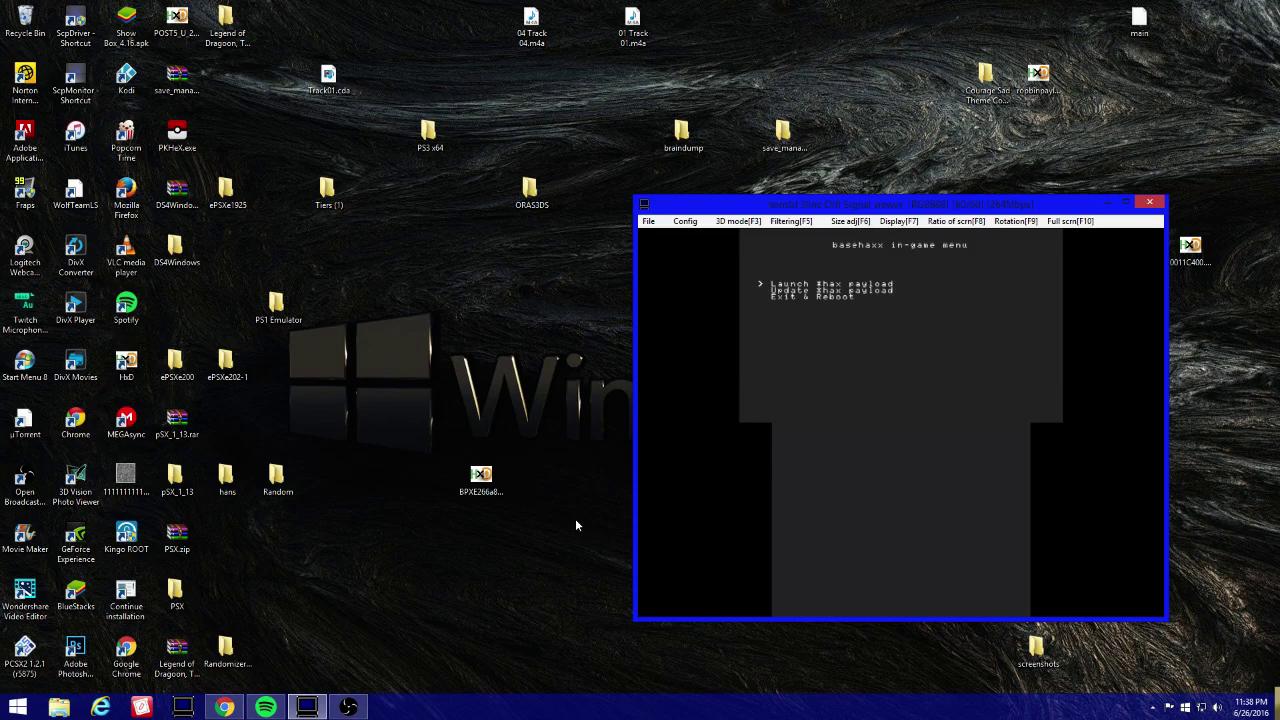
{"action": "key", "text": "a"}
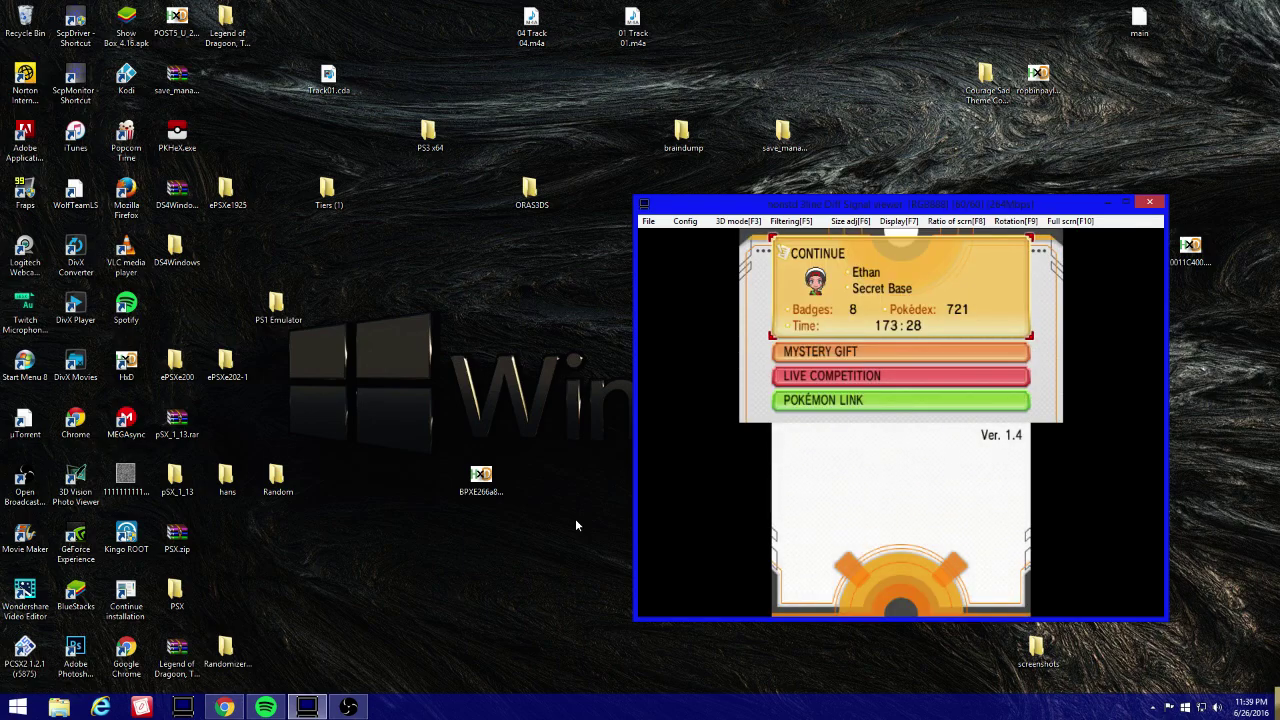
Step: Continue the saved game again and open Edit secret team settings on the Secret Base PC
{"action": "key", "text": "Return"}
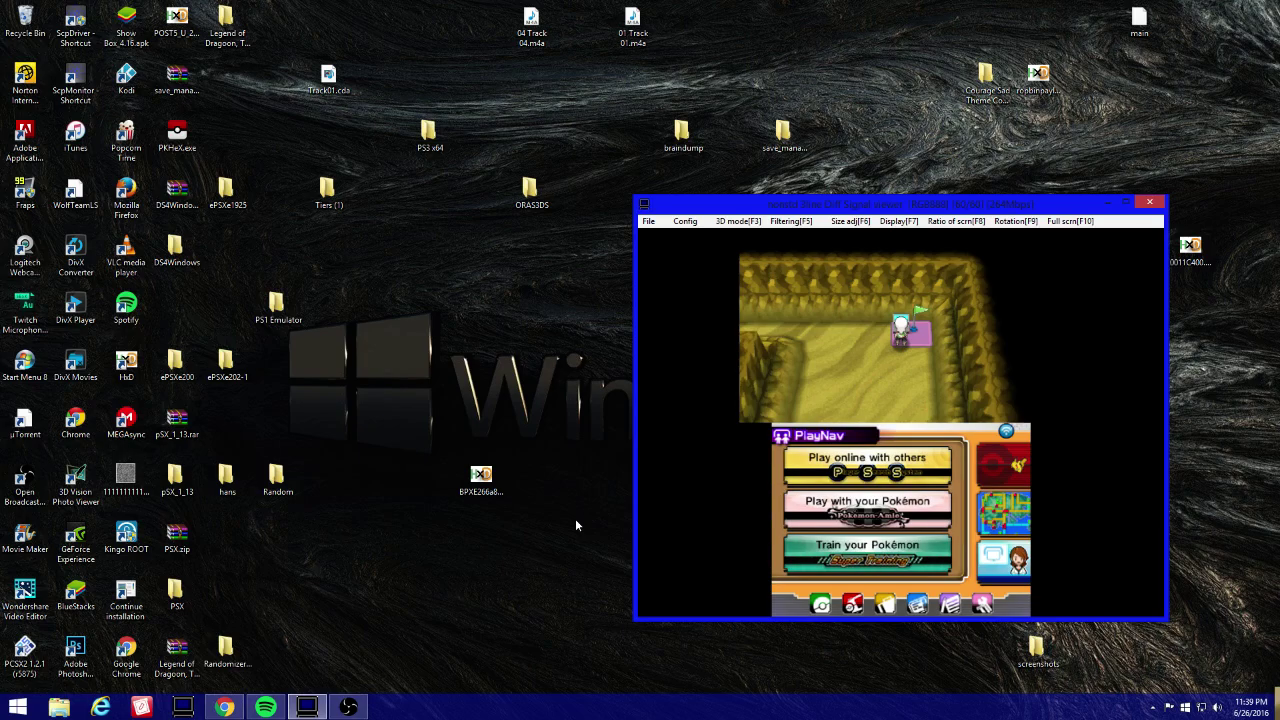
{"action": "key", "text": "a"}
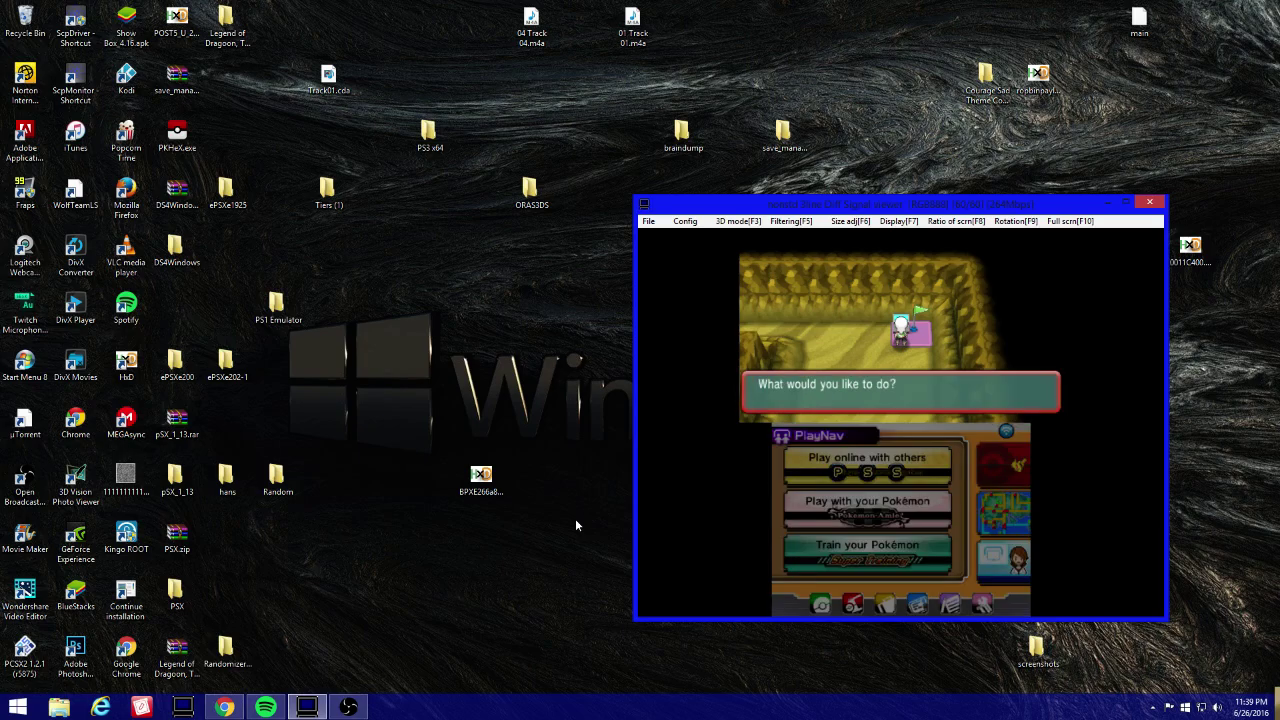
{"action": "key", "text": "Down"}
{"action": "key", "text": "Down"}
{"action": "key", "text": "Down"}
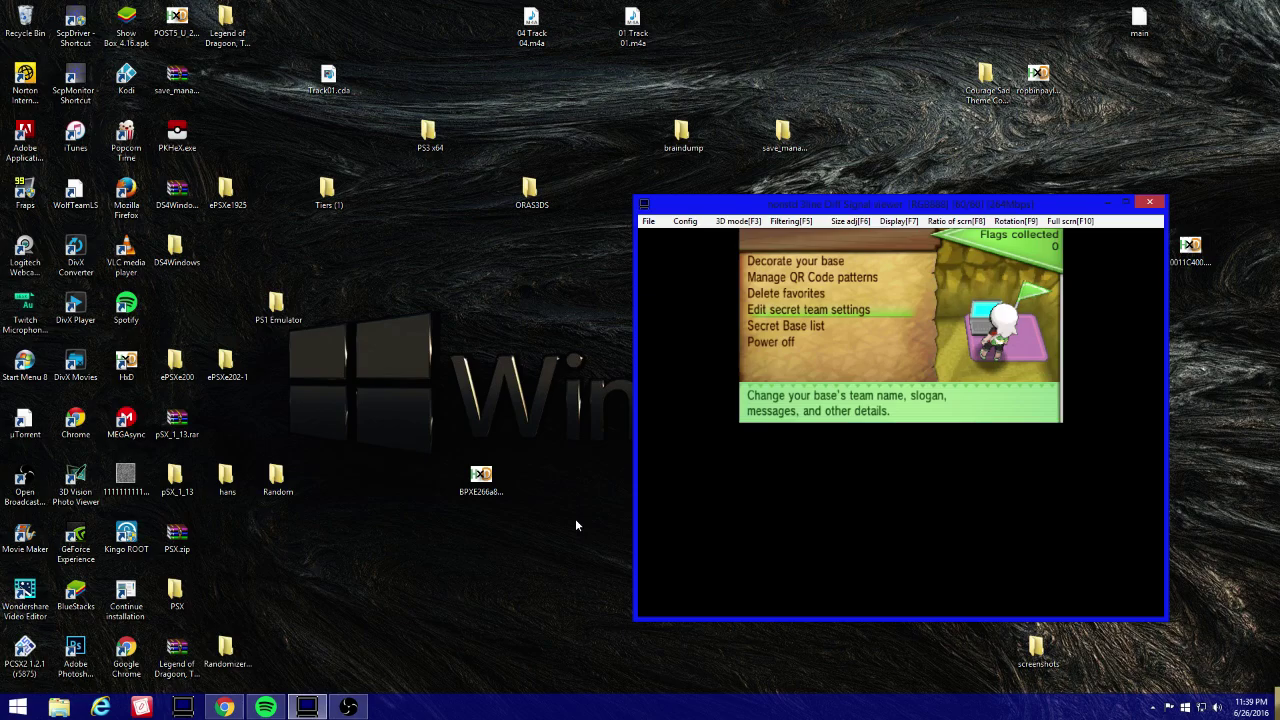
{"action": "key", "text": "a"}
Step: Choose Change team name to trigger the basehaxx in-game menu again and launch the *hax payload
{"action": "key", "text": "Down"}
{"action": "key", "text": "Up"}
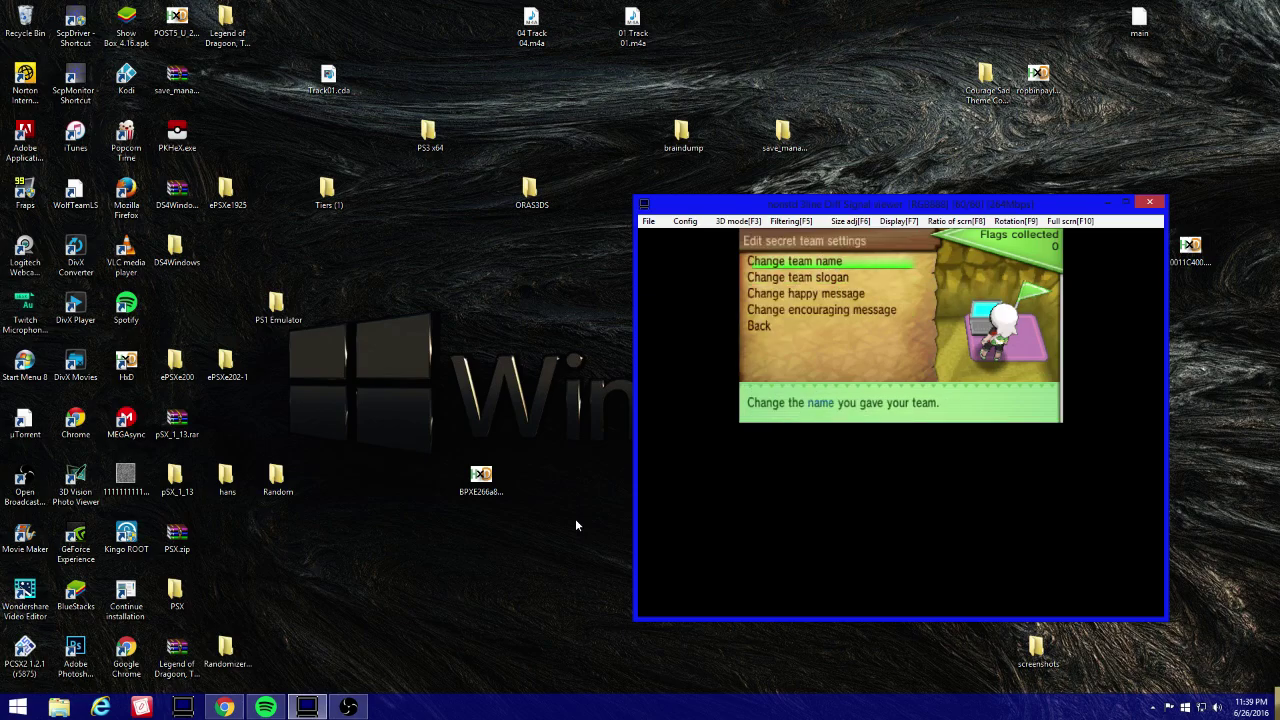
{"action": "key", "text": "a"}
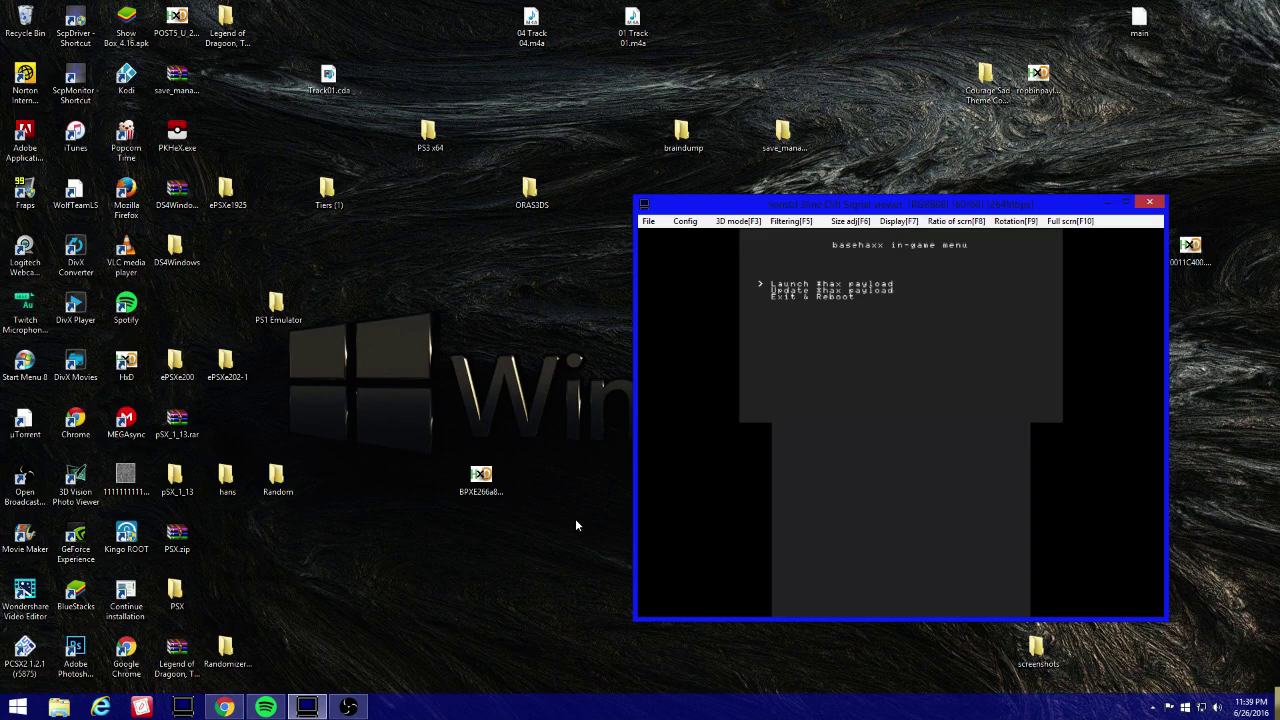
{"action": "key", "text": "a"}
{"action": "key", "text": "a"}
{"action": "key", "text": "a"}
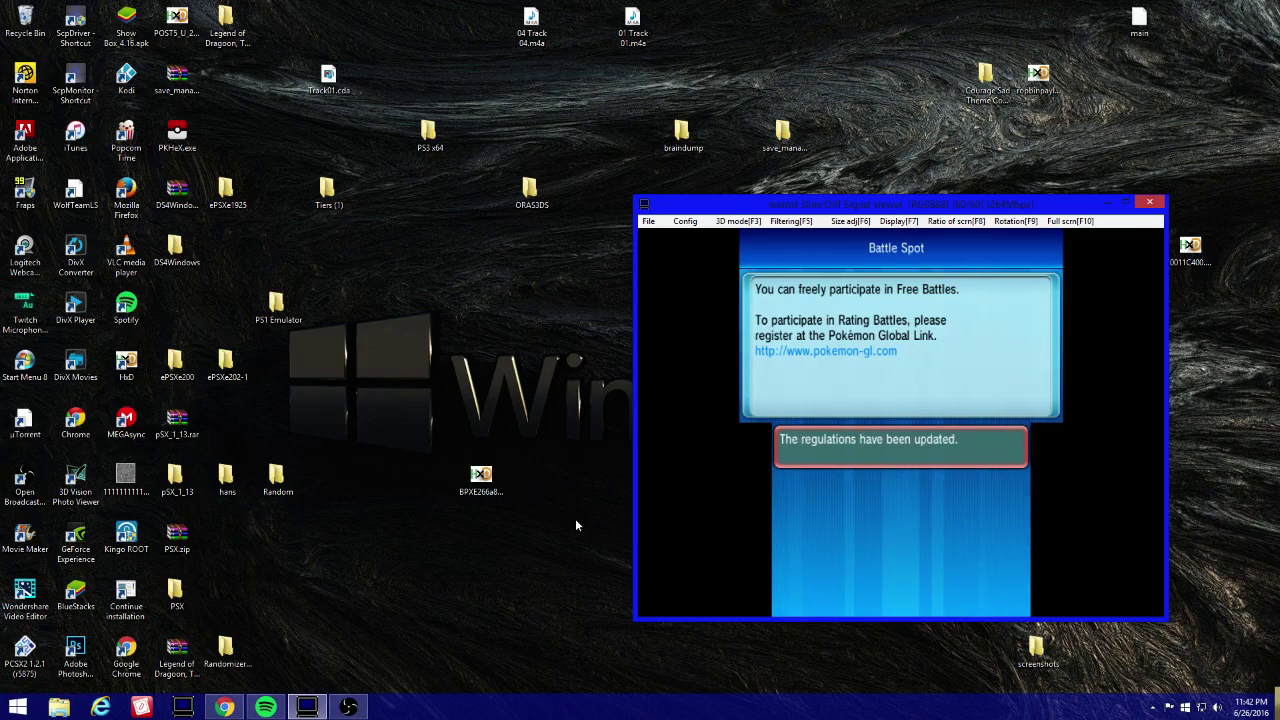
Step: Try to find an opponent for a Single Free Battle with the In Party team, changing the music during the search
{"action": "key", "text": "Return"}
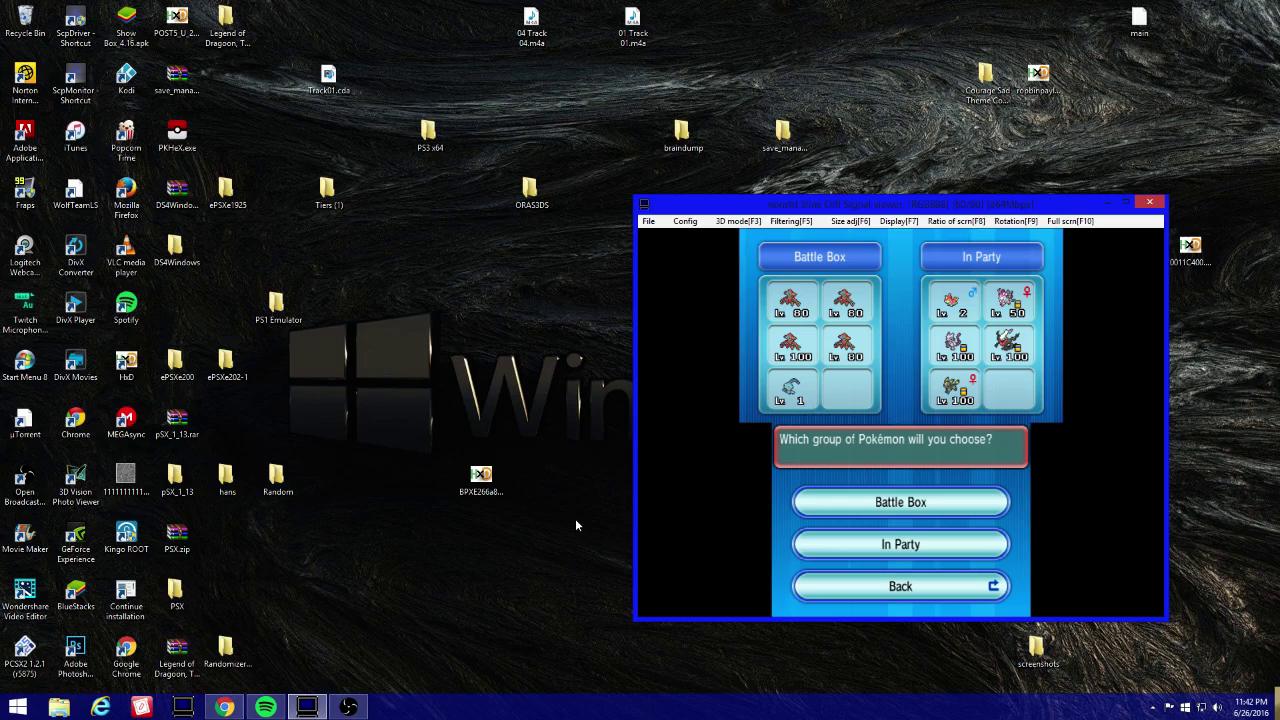
{"action": "key", "text": "Return"}
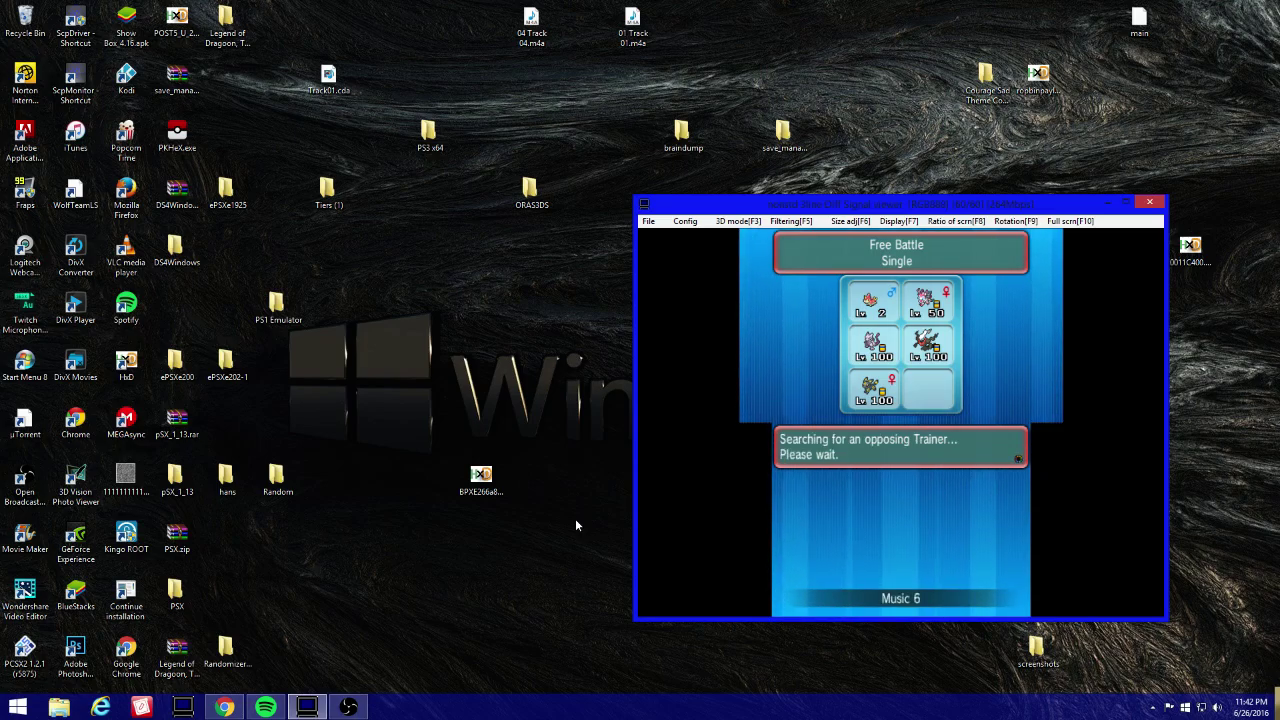
{"action": "key", "text": "Right"}
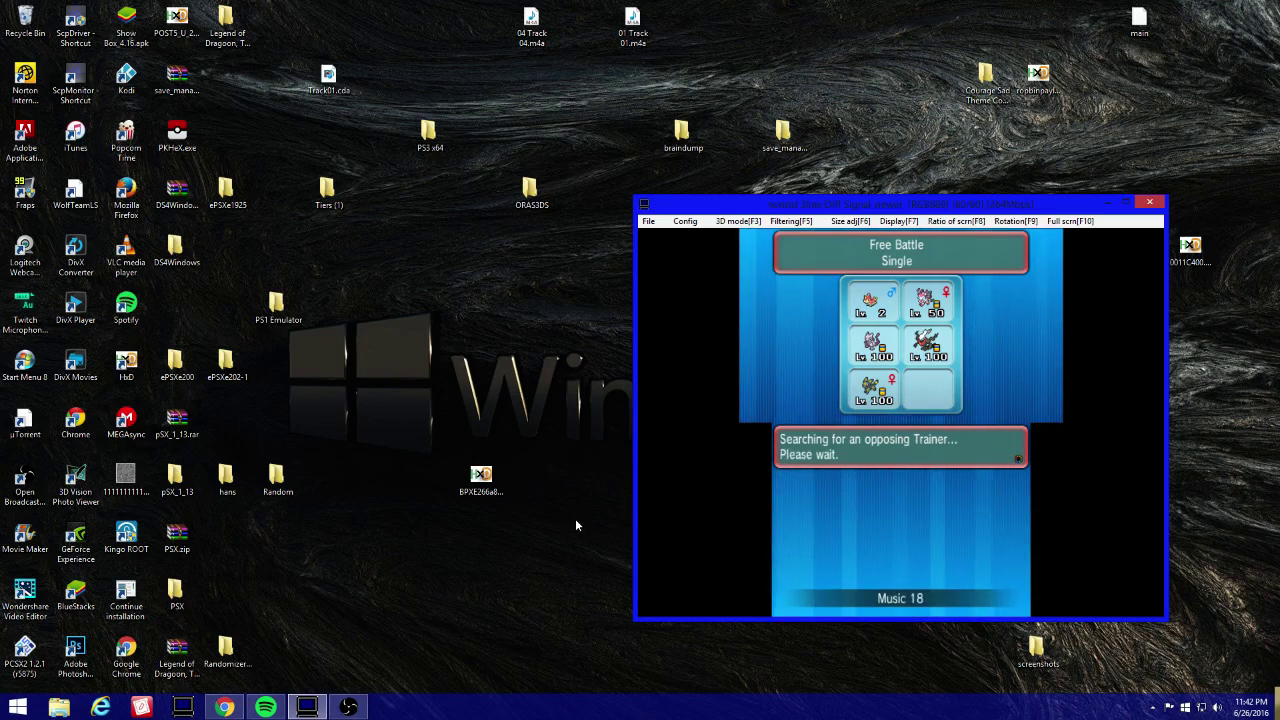
{"action": "key", "text": "Right"}
{"action": "key", "text": "Right"}
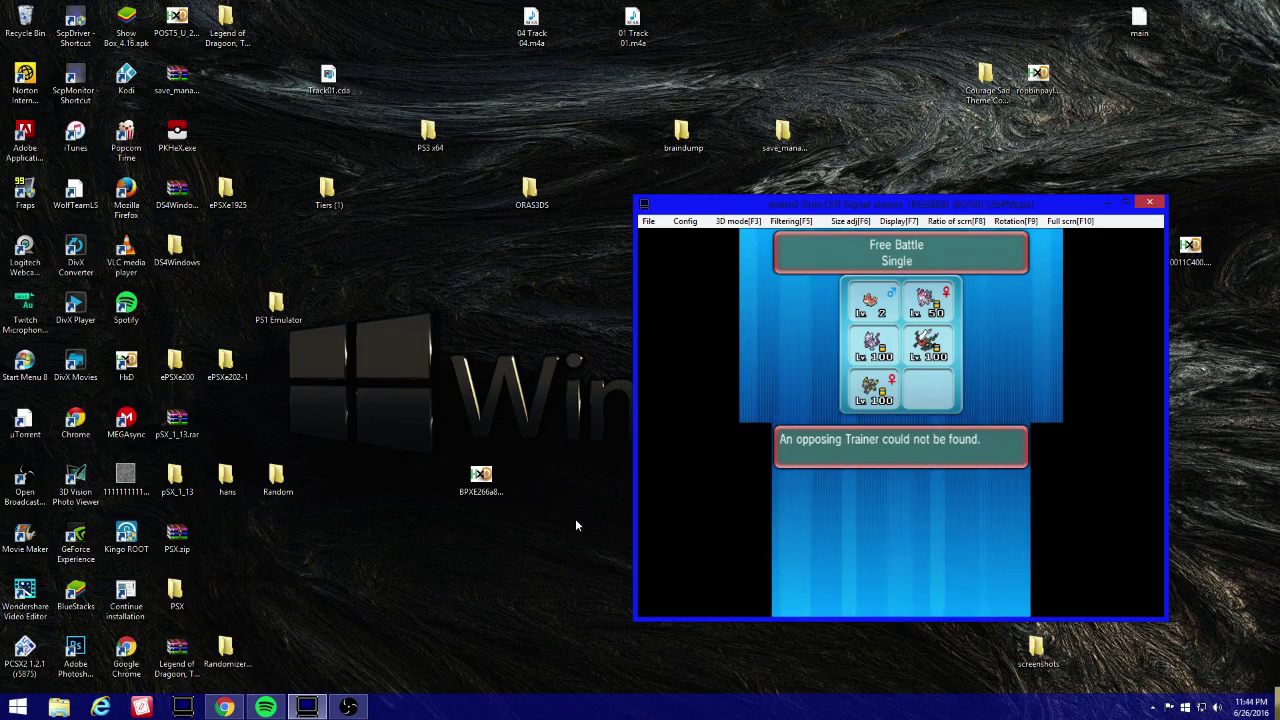
Step: Choose the In Party team again and start another Single Free Battle challenge
{"action": "key", "text": "a"}
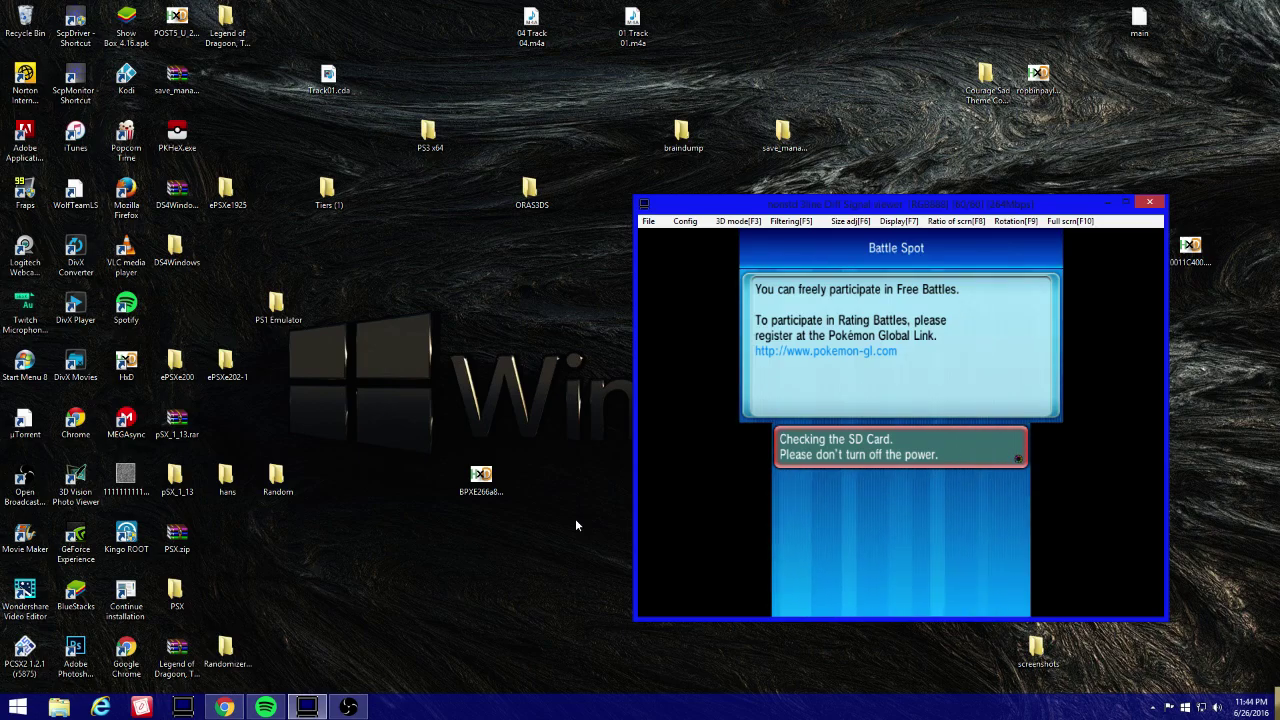
{"action": "key", "text": "a"}
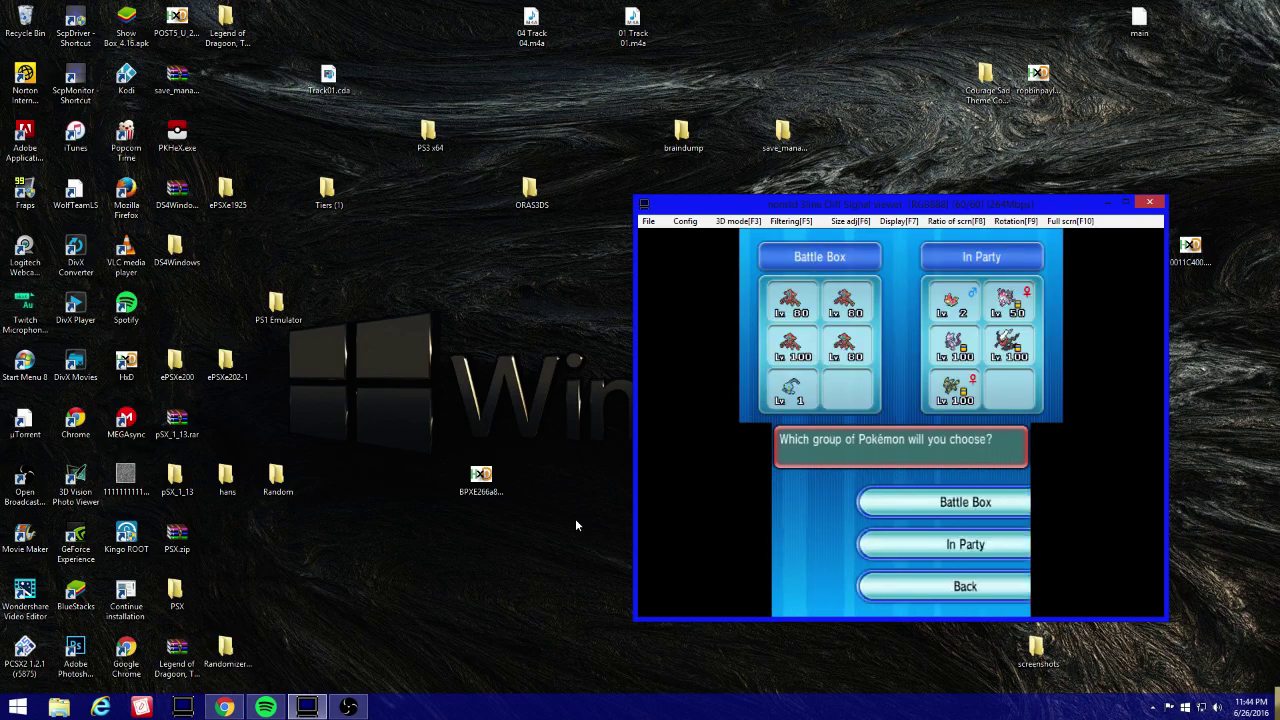
{"action": "key", "text": "a"}
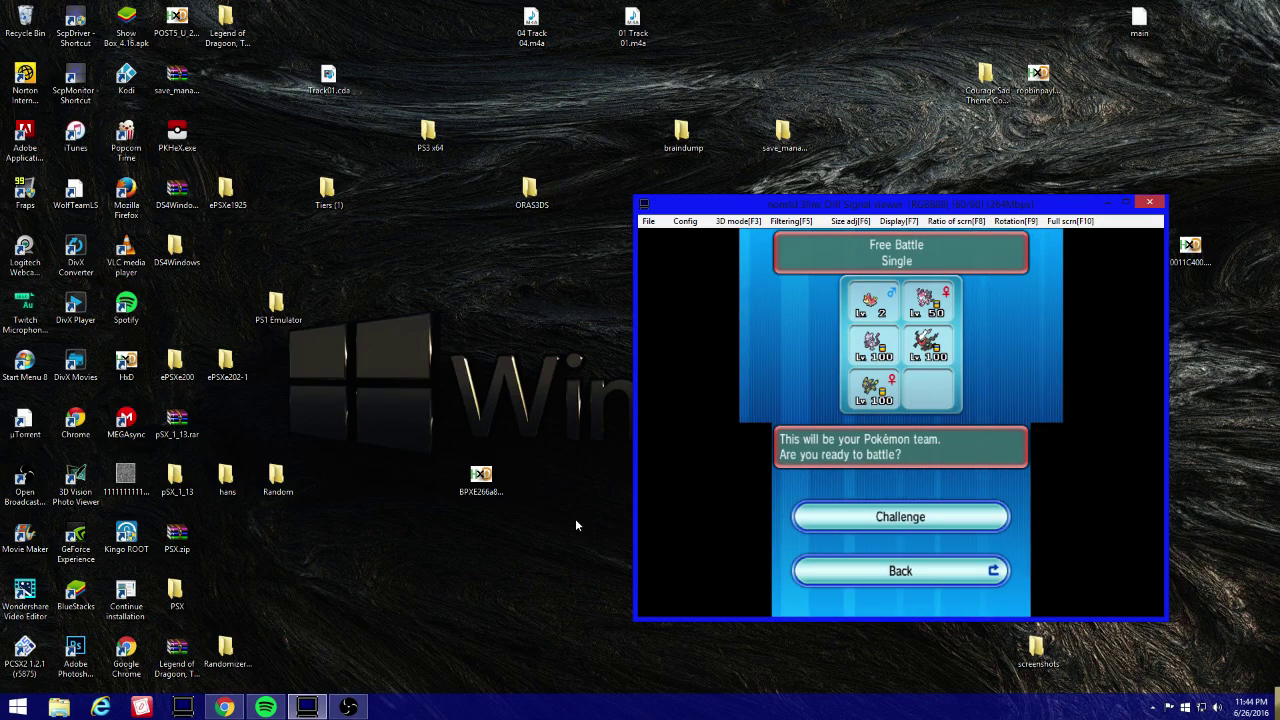
{"action": "key", "text": "a"}
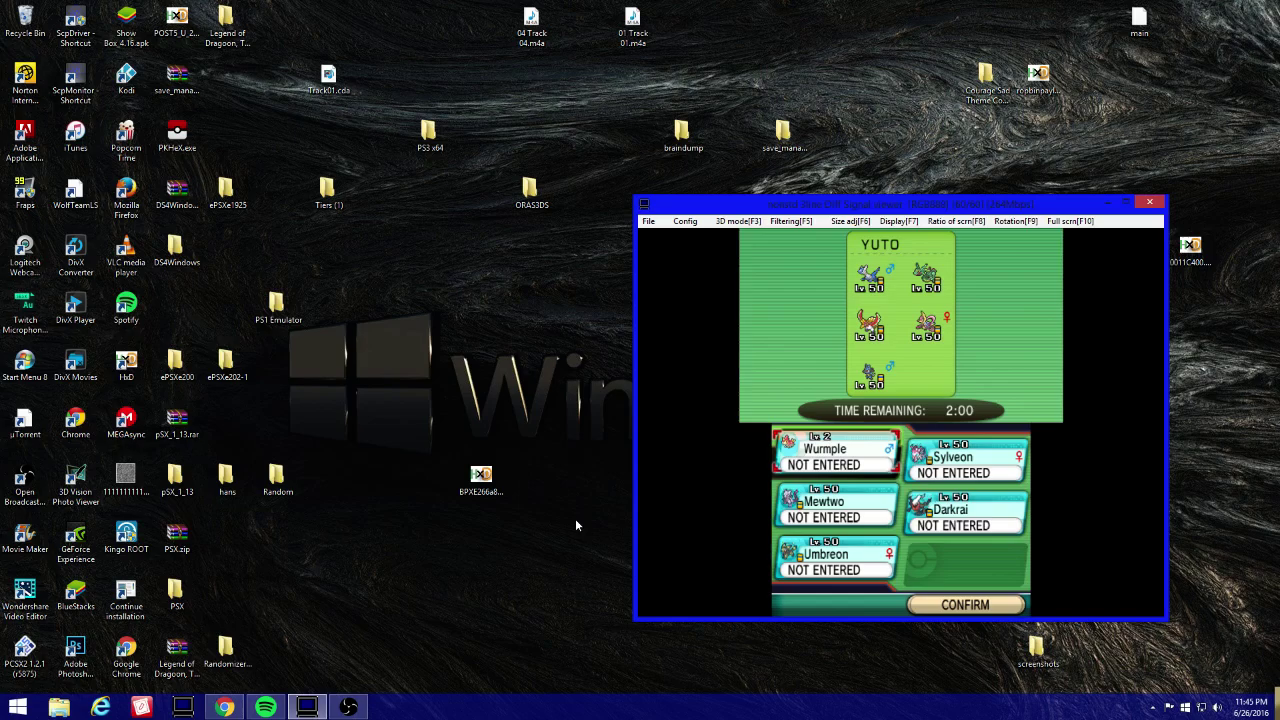
Step: Enter Sylveon first, Mewtwo second and Darkrai third for the battle, and confirm the team
{"action": "key", "text": "Up"}
{"action": "key", "text": "a"}
{"action": "key", "text": "a"}
{"action": "key", "text": "Down"}
{"action": "key", "text": "Left"}
{"action": "key", "text": "a"}
{"action": "key", "text": "a"}
{"action": "key", "text": "Right"}
{"action": "key", "text": "a"}
{"action": "key", "text": "a"}
{"action": "key", "text": "a"}
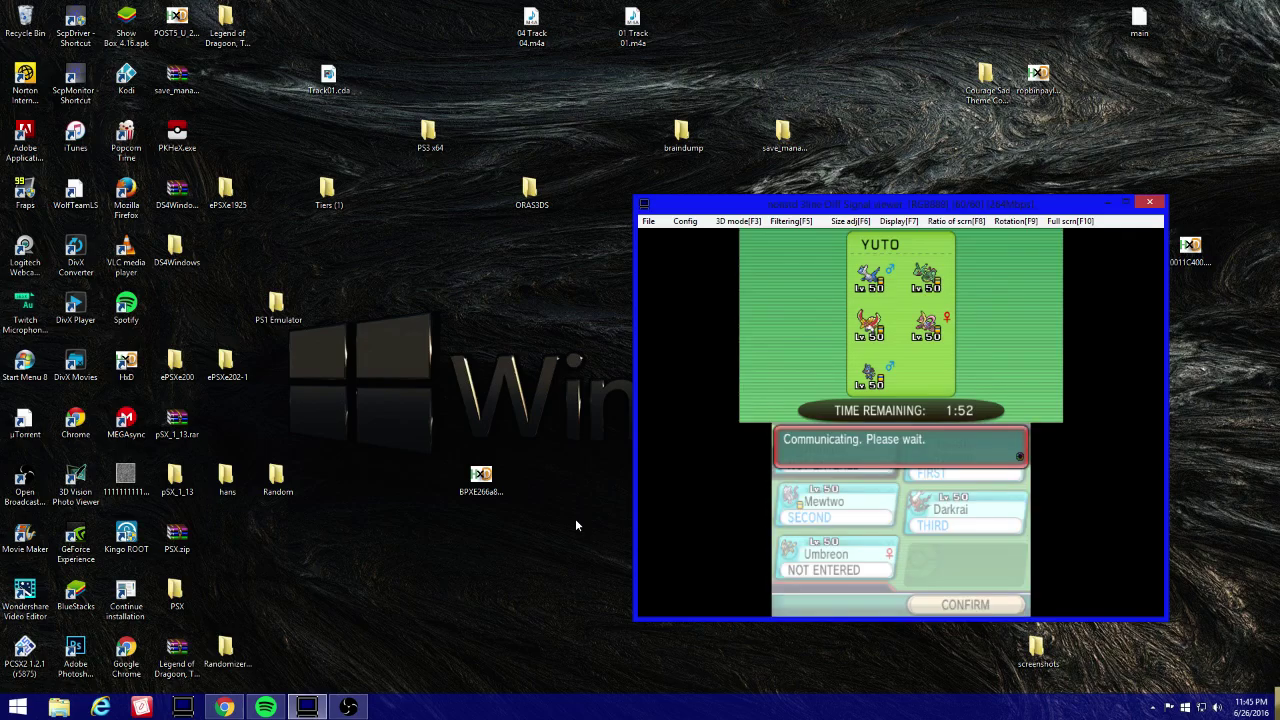